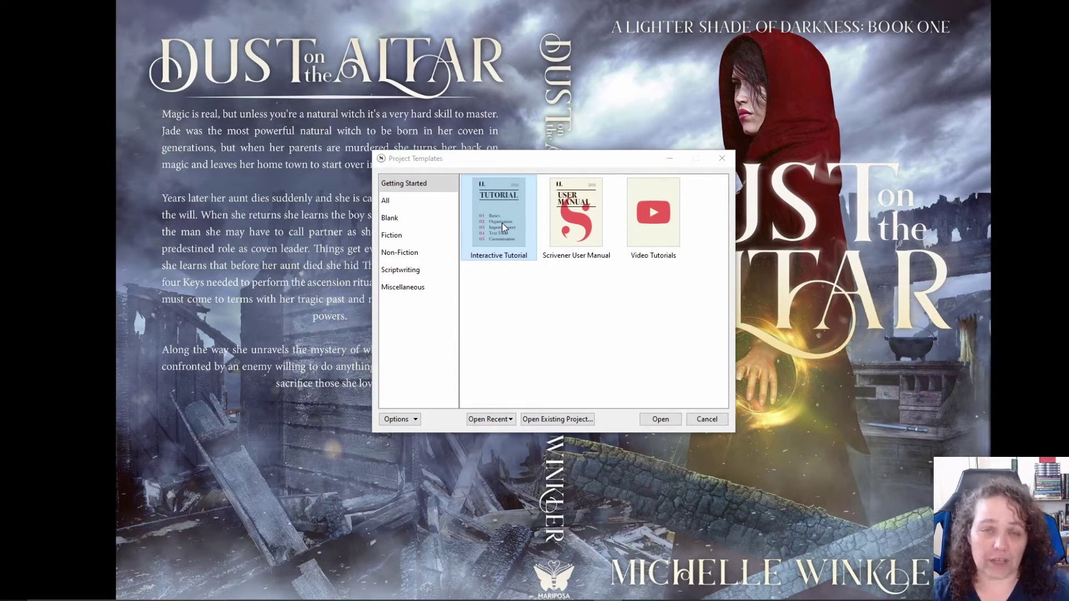
# - Browse the Blank, Fiction and Non-Fiction template categories, then create a project from the Blank template
pyautogui.click(398, 218)
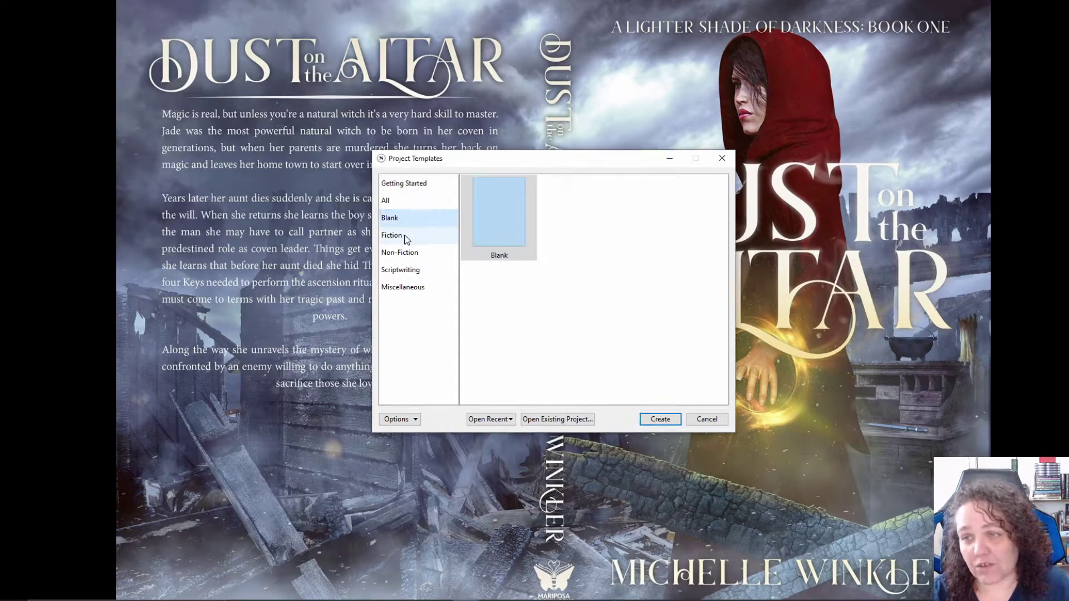
pyautogui.click(405, 238)
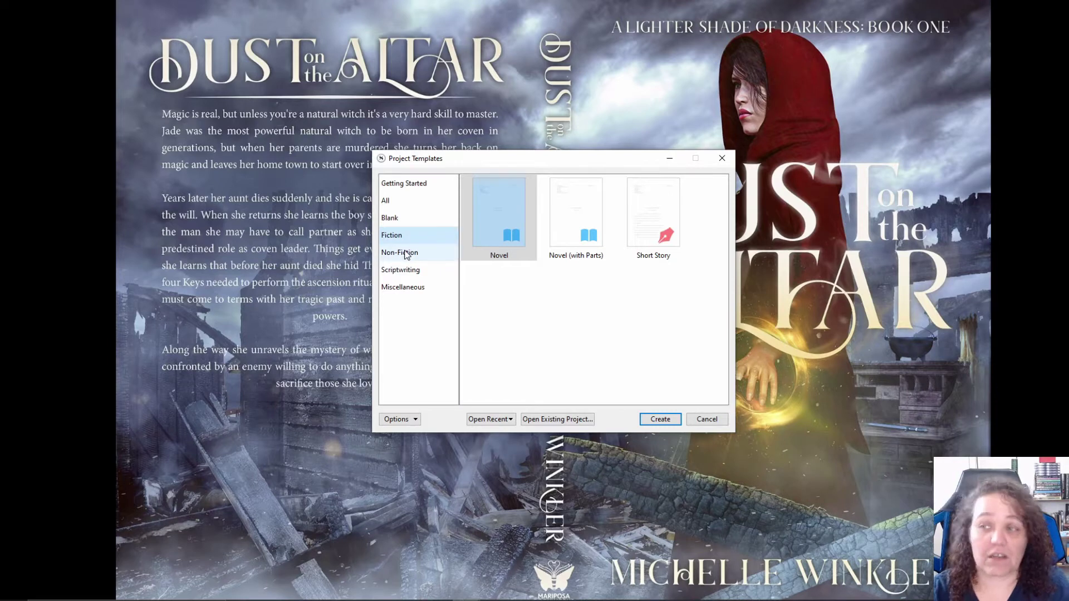
pyautogui.click(405, 254)
pyautogui.click(408, 221)
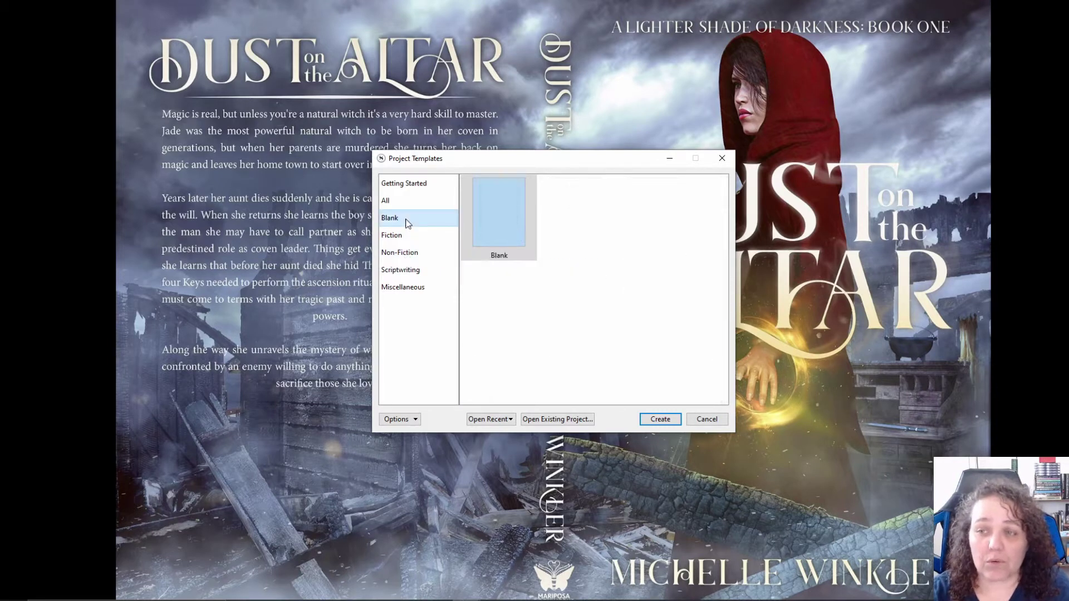
pyautogui.click(517, 219)
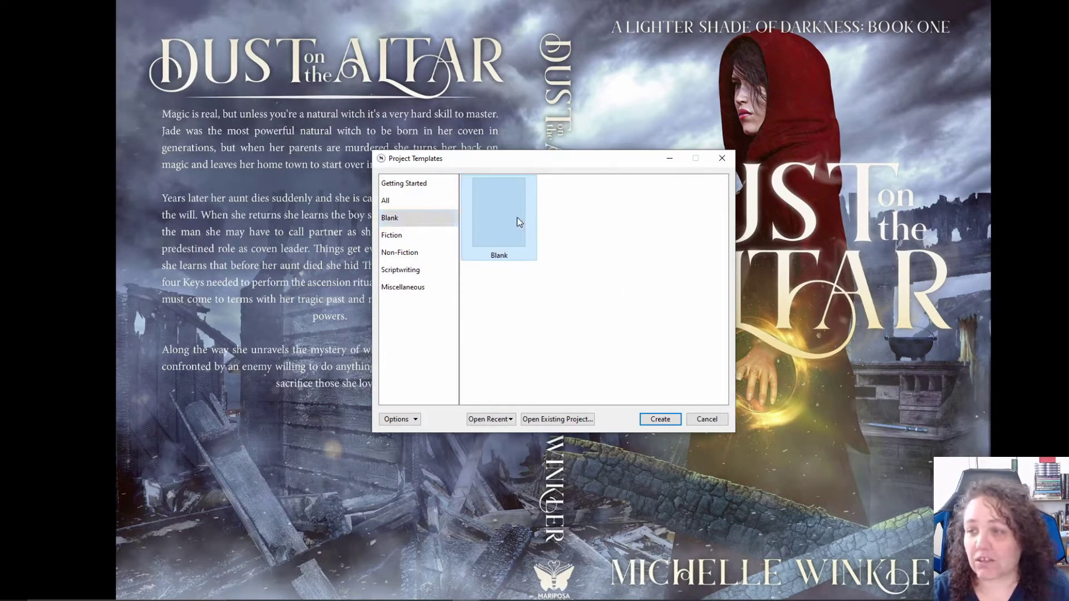
pyautogui.click(658, 420)
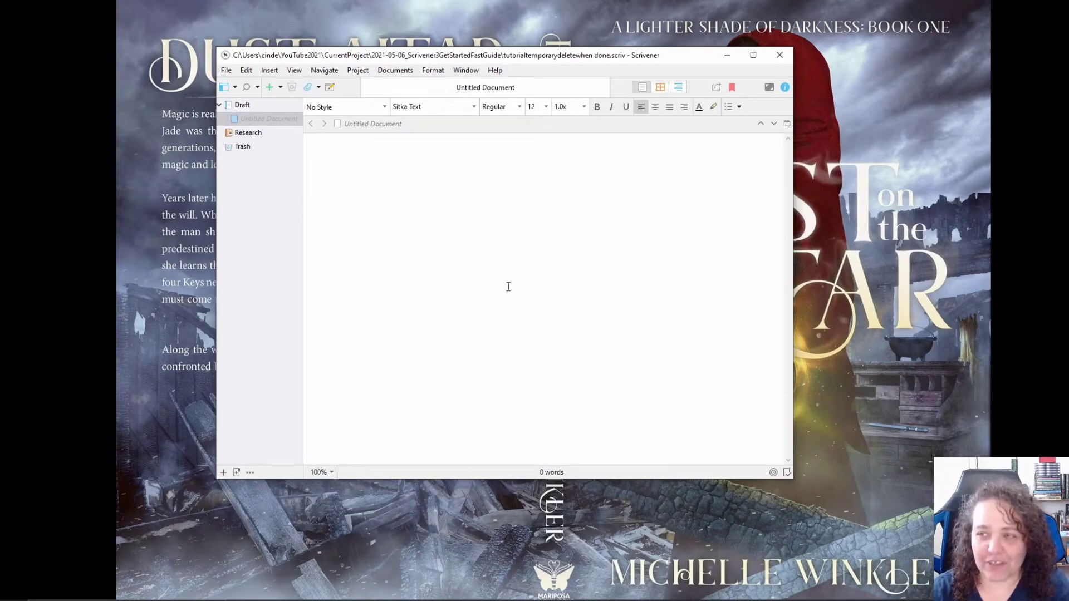
# - Widen the binder, write 'Type the chapter text for your book' in the first document, and show the Inspector
pyautogui.moveTo(302, 162); pyautogui.dragTo(325, 162)
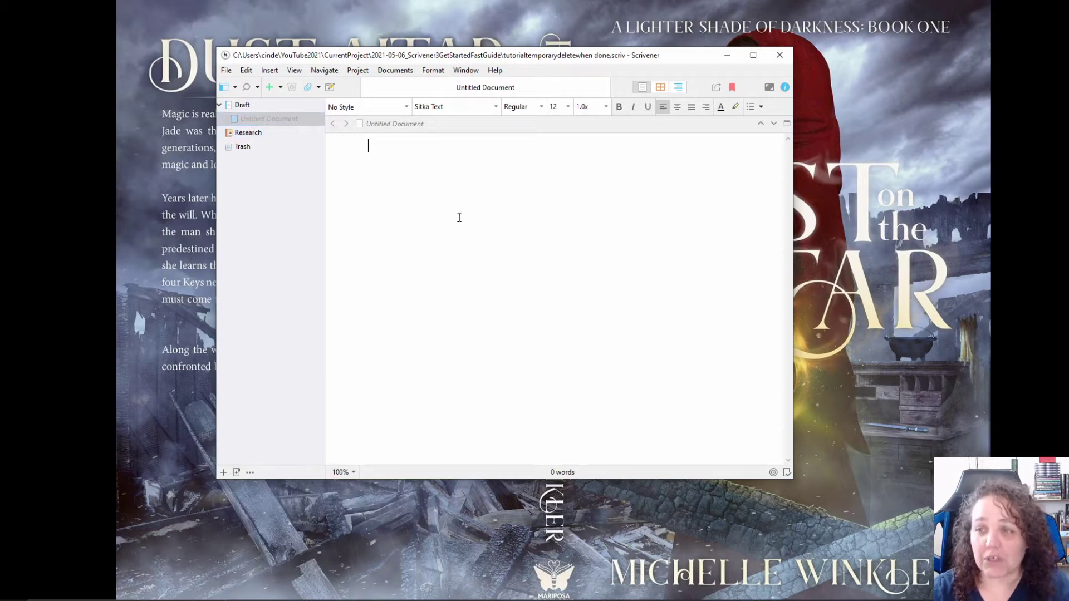
pyautogui.write('Type the chapter text for your book')
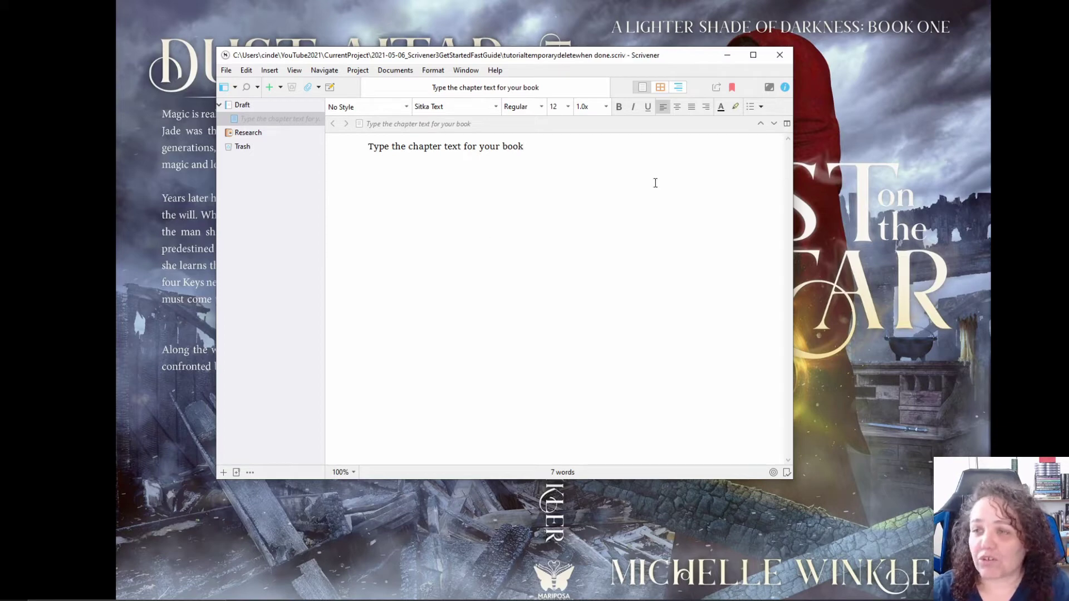
pyautogui.click(784, 89)
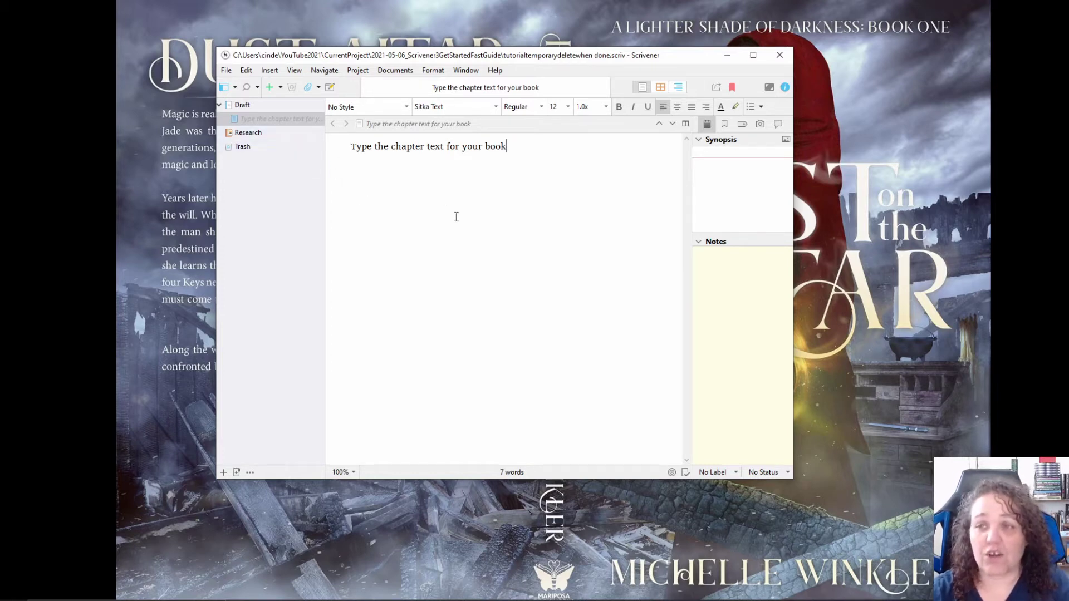
# - Add a document titled 'this is the second scene' with the text 'second scene ofmy book.'
pyautogui.click(269, 89)
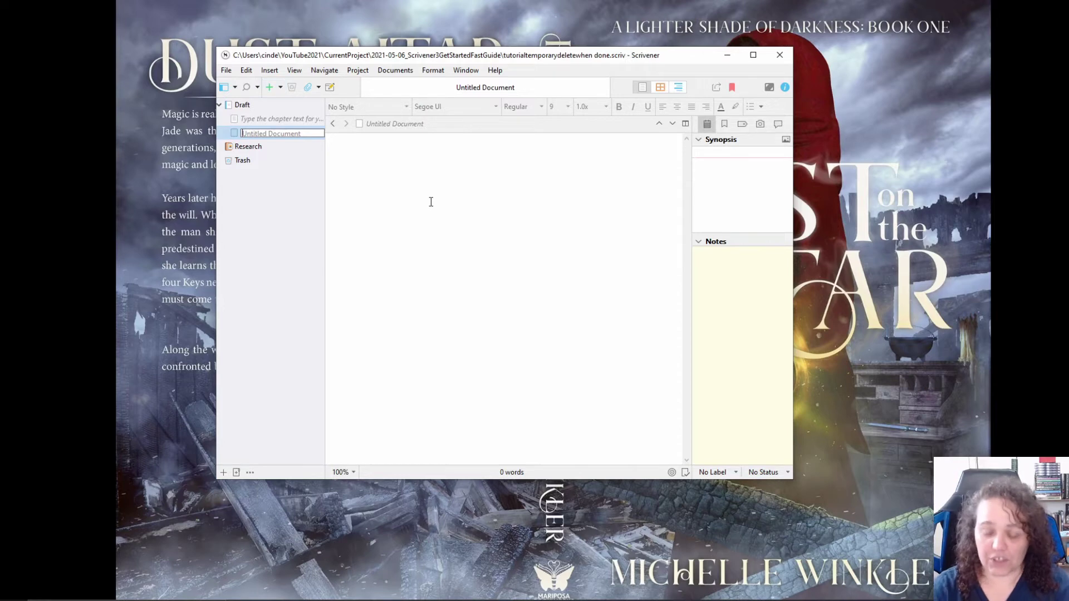
pyautogui.write('this is the second scene')
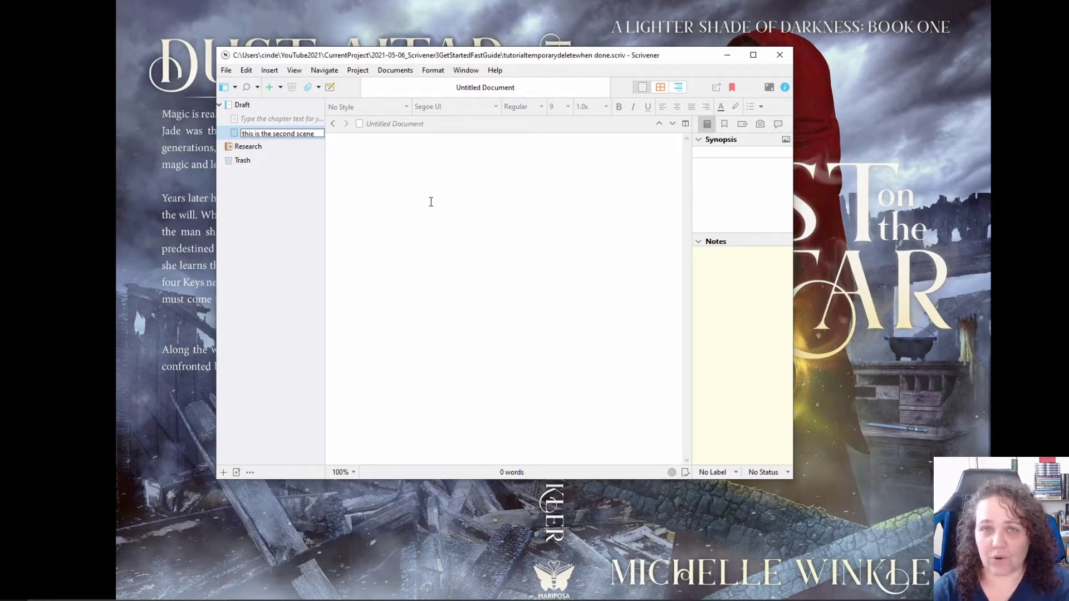
pyautogui.click(431, 201)
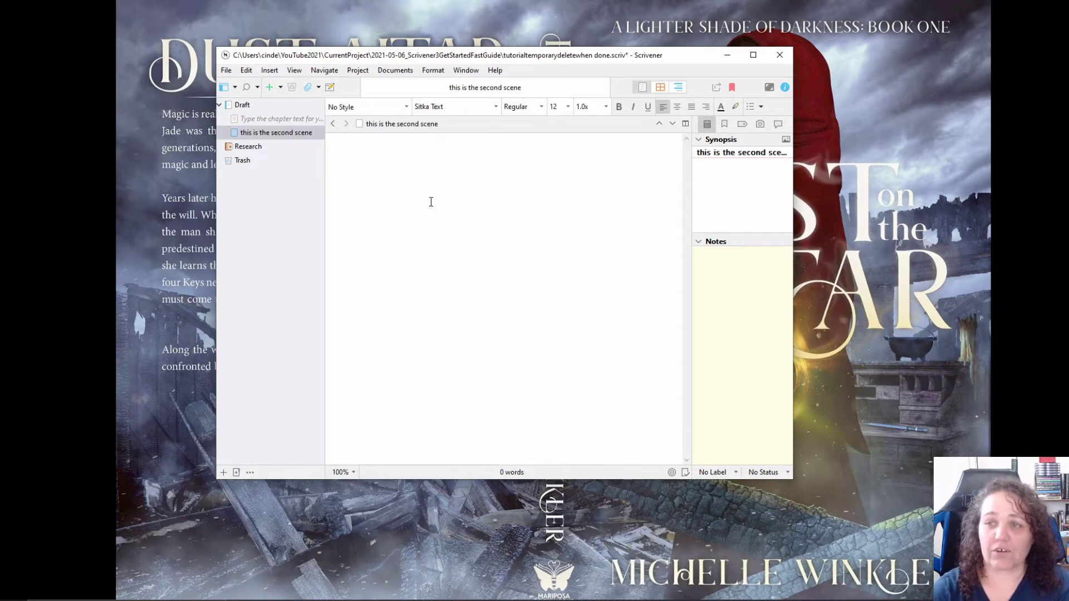
pyautogui.write('second scene ofmy book.')
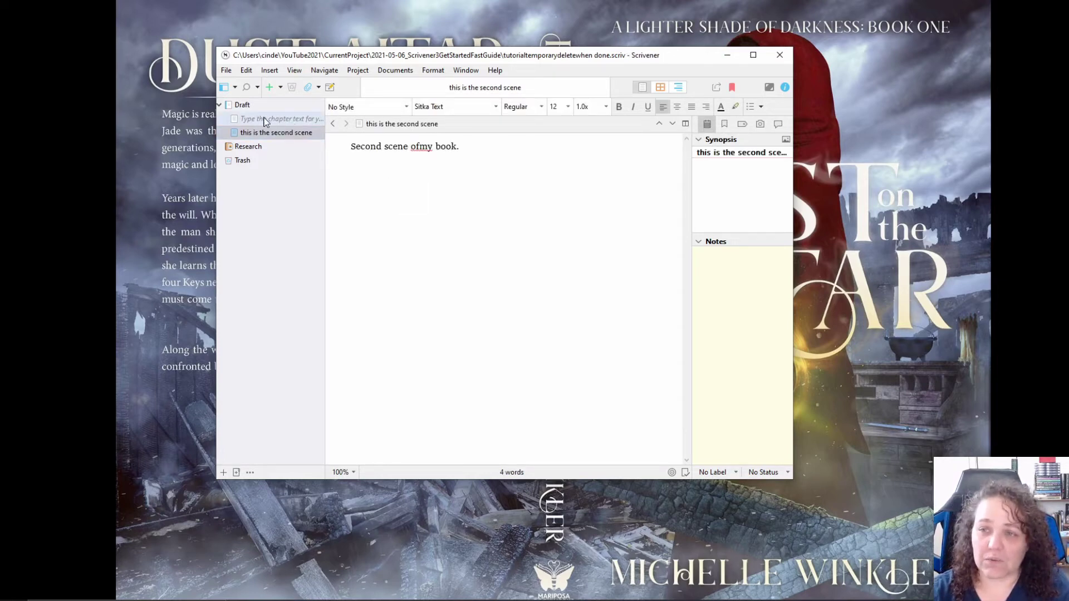
# - Rename the second document in the binder to 'second chapter'
pyautogui.click(295, 119)
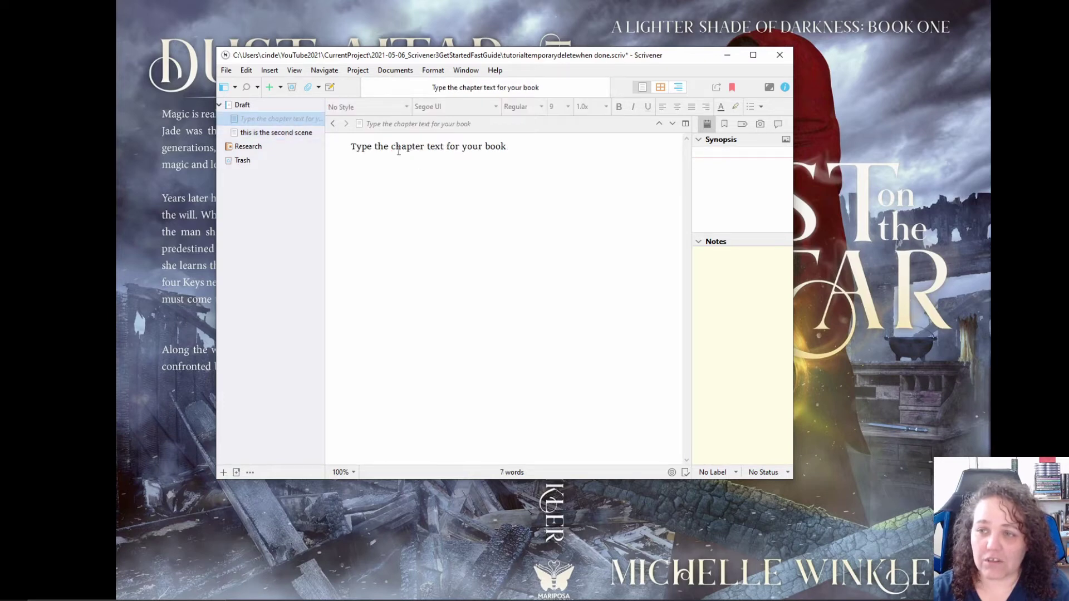
pyautogui.doubleClick(290, 134)
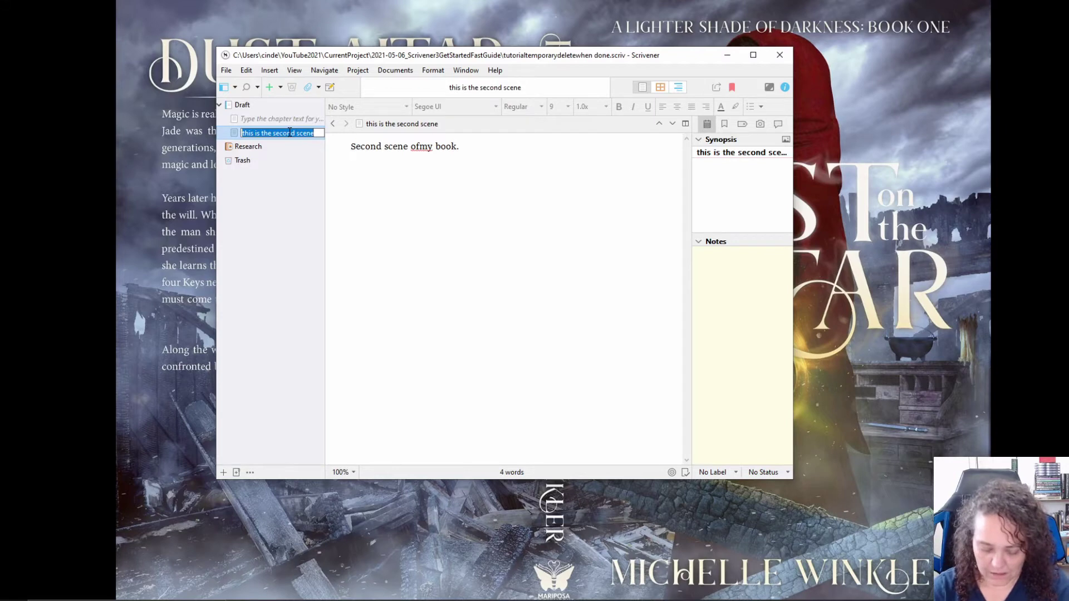
pyautogui.write('second chapter')
pyautogui.press('Return')
# - Add a document named 'this is the 3rd chapter' containing 'This is the actual text.'
pyautogui.click(270, 88)
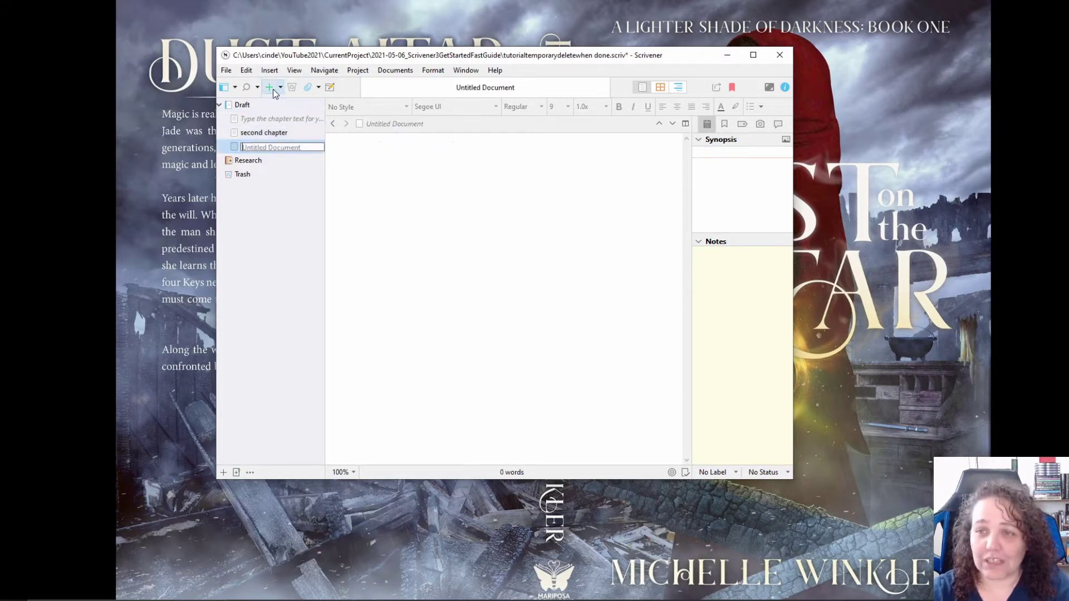
pyautogui.write('this is the 3rd chapter')
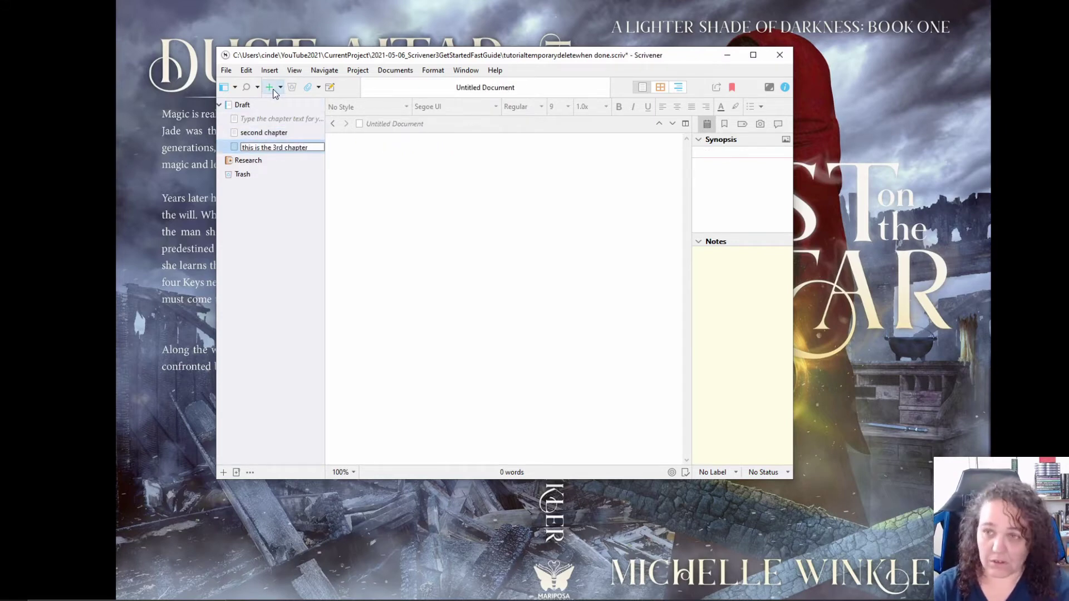
pyautogui.press('Return')
pyautogui.click(397, 203)
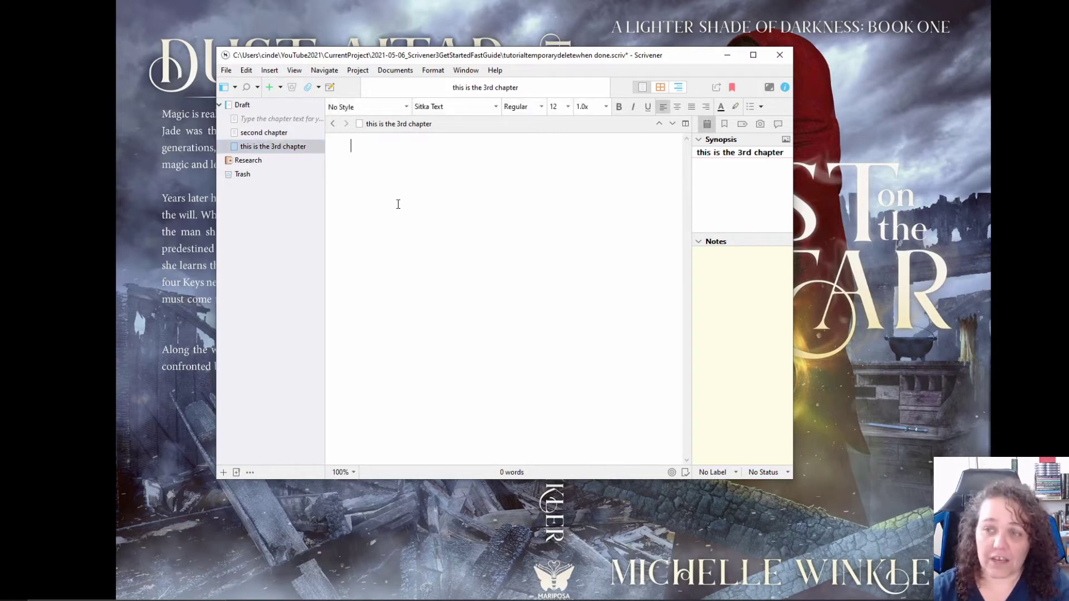
pyautogui.write('This is the actual text.')
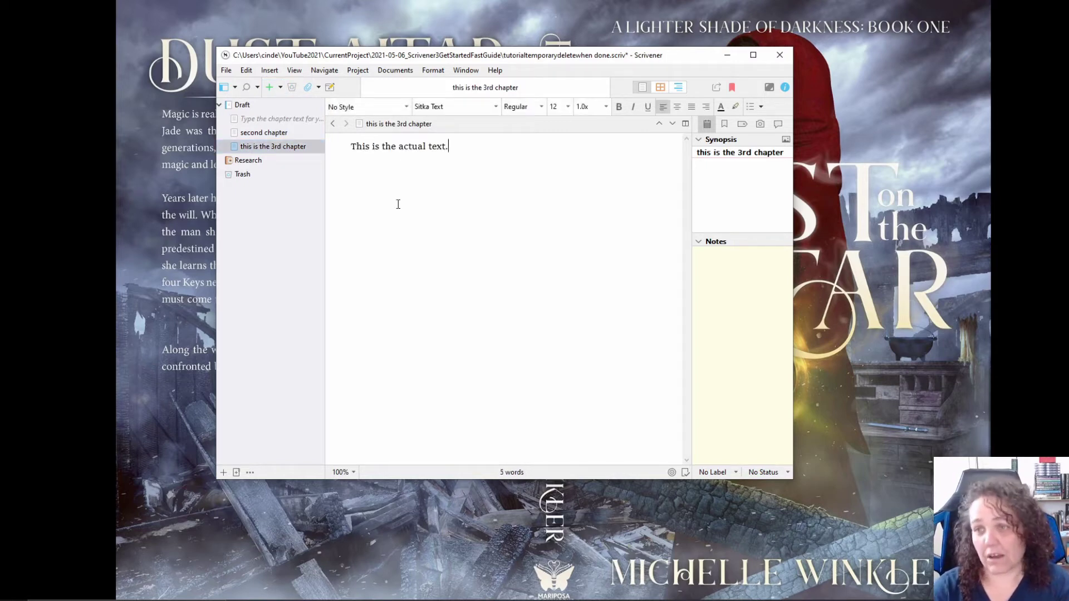
pyautogui.press('Return')
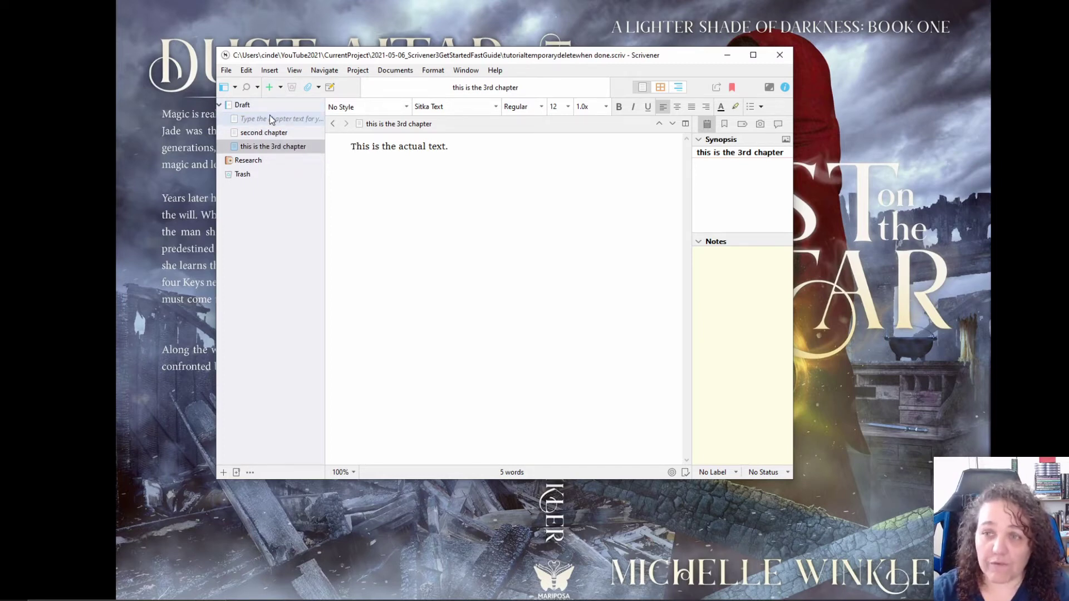
# - Add a new folder to the draft named 'chapter 1'
pyautogui.click(282, 86)
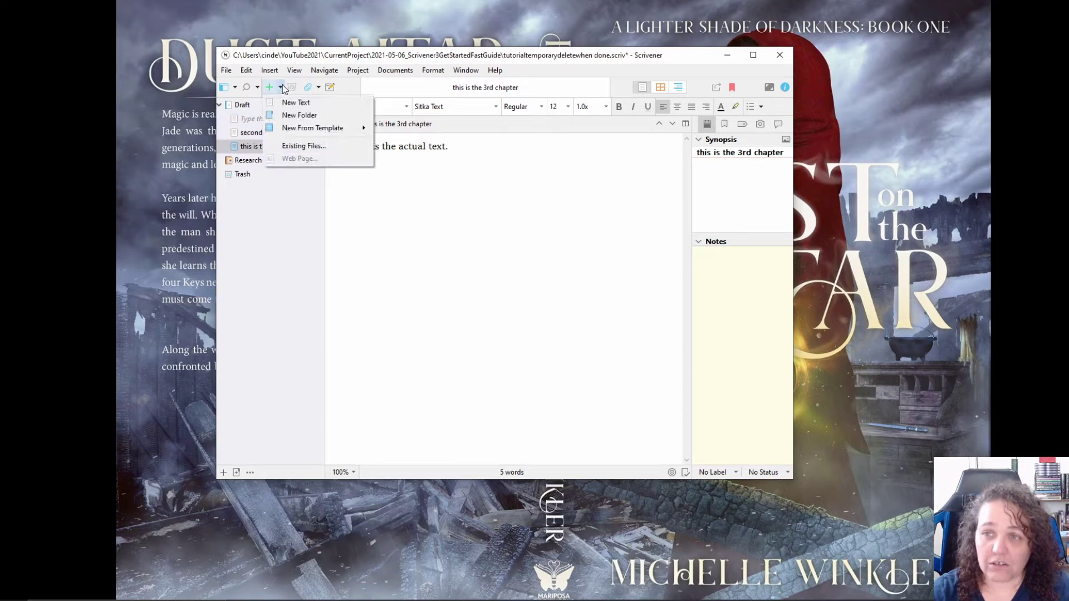
pyautogui.click(285, 116)
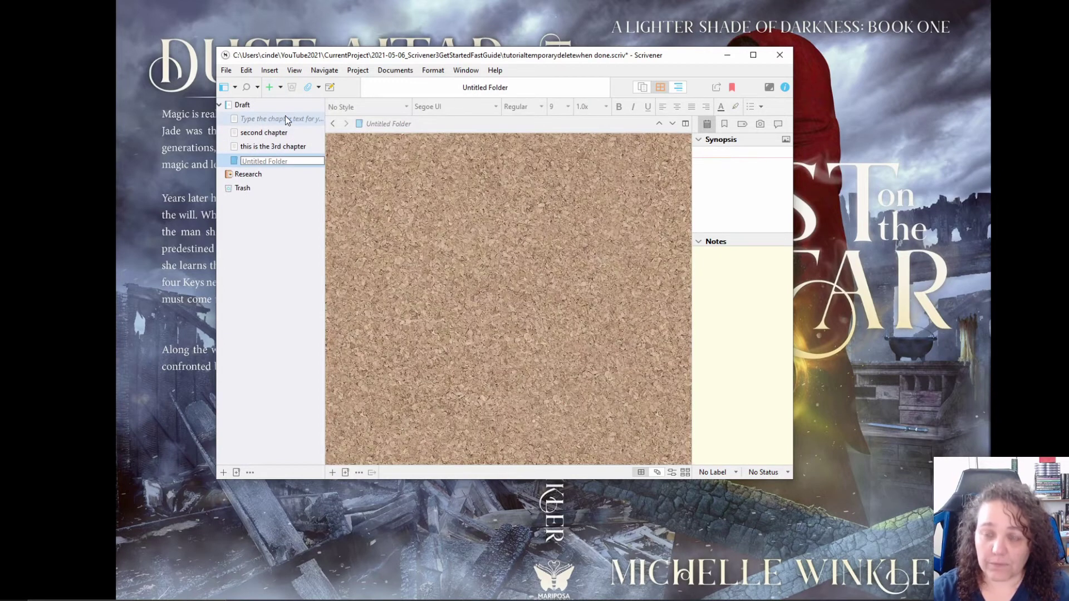
pyautogui.write('chapter 1')
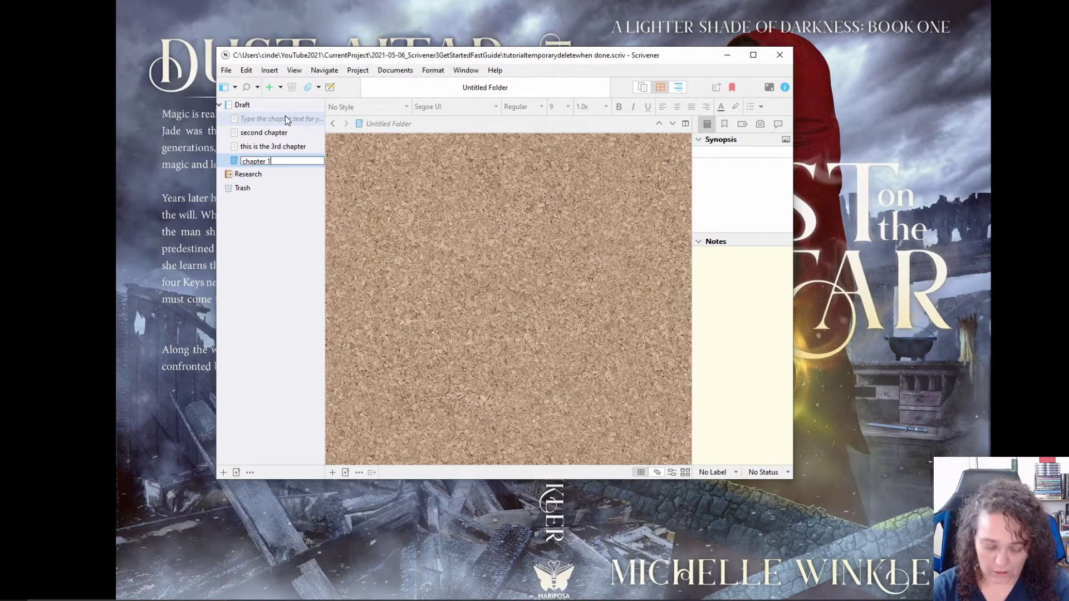
pyautogui.press('Return')
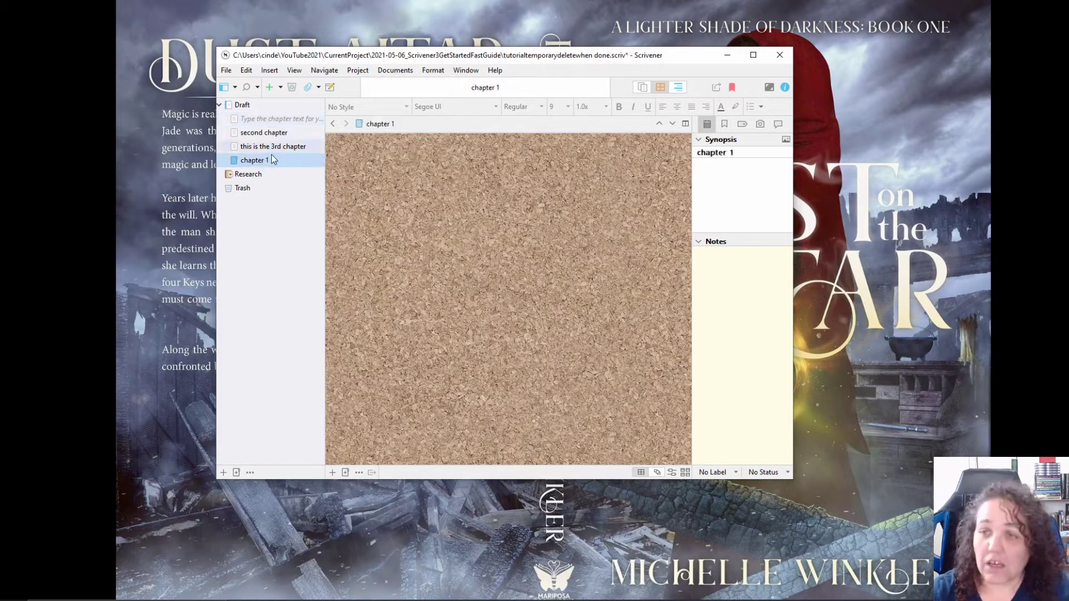
# - Move 'second chapter' and the first document into 'chapter 1', placed above 'this is the 3rd chapter'
pyautogui.moveTo(266, 133); pyautogui.dragTo(268, 159)
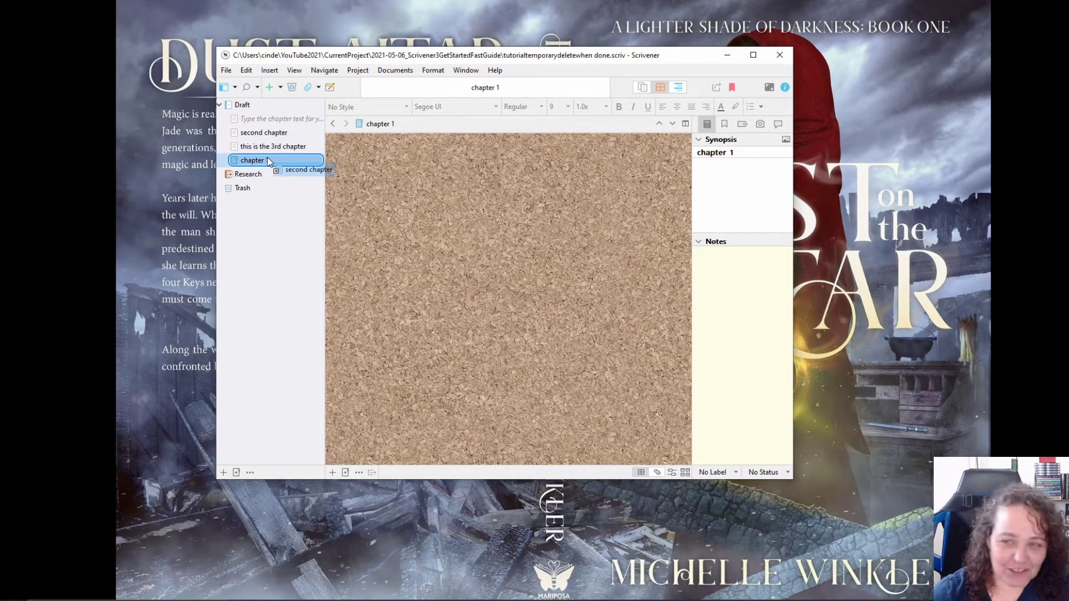
pyautogui.moveTo(267, 157); pyautogui.dragTo(267, 157)
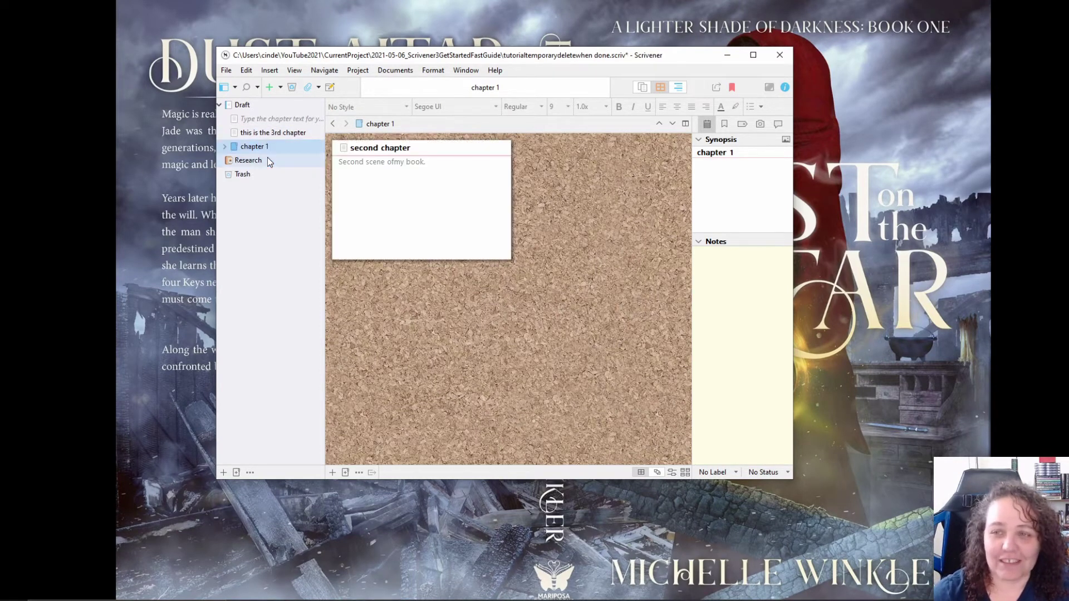
pyautogui.moveTo(266, 121); pyautogui.dragTo(266, 150)
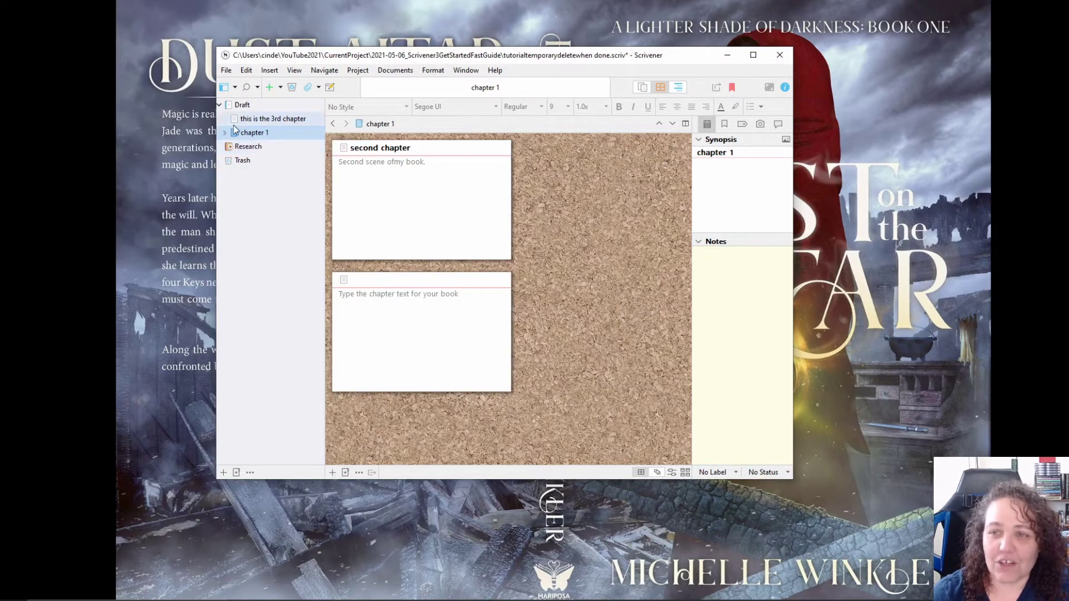
pyautogui.moveTo(250, 135); pyautogui.dragTo(252, 112)
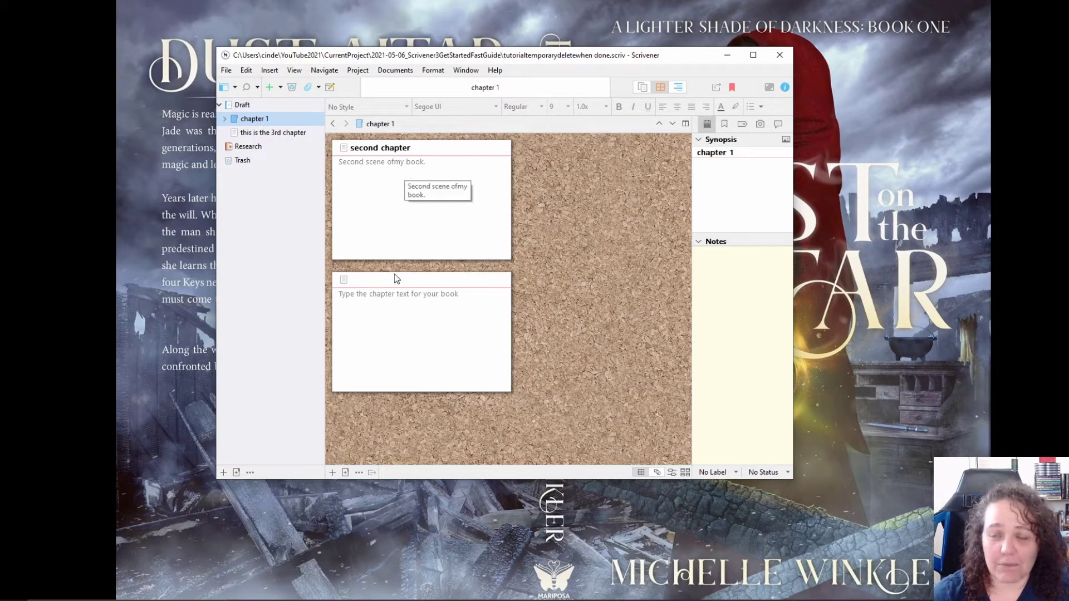
pyautogui.click(265, 132)
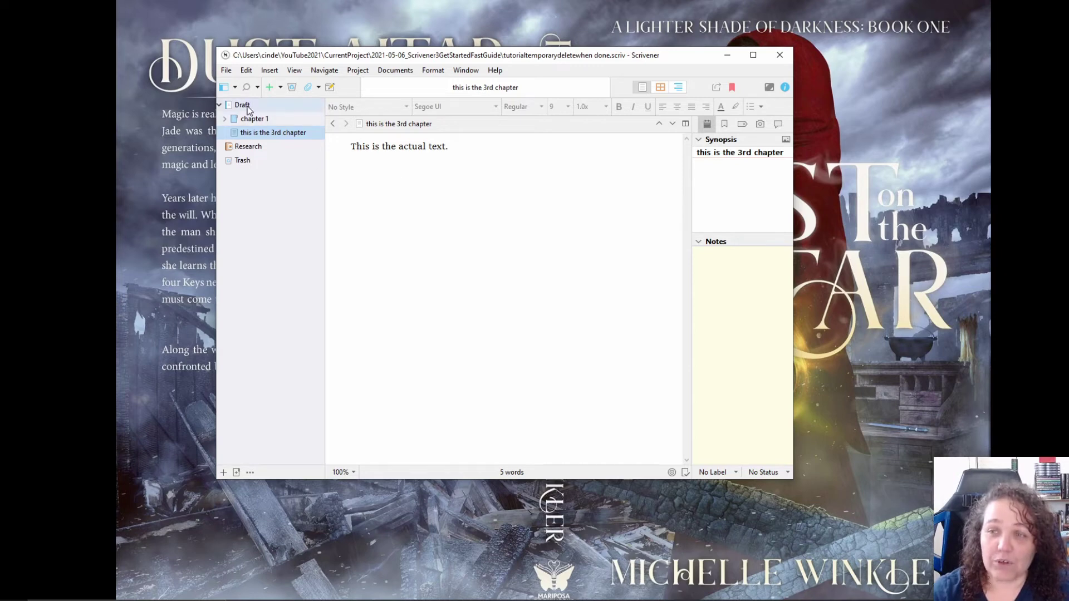
# - Preview chapter 1 as index cards and as continuous Scrivenings text, expanding it in the binder
pyautogui.click(260, 122)
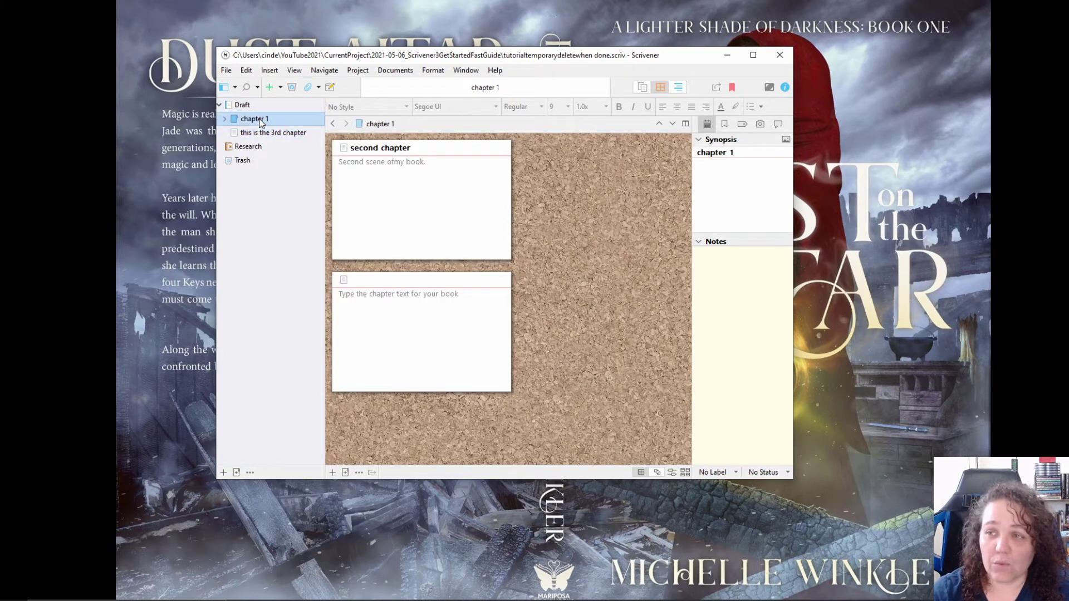
pyautogui.click(641, 88)
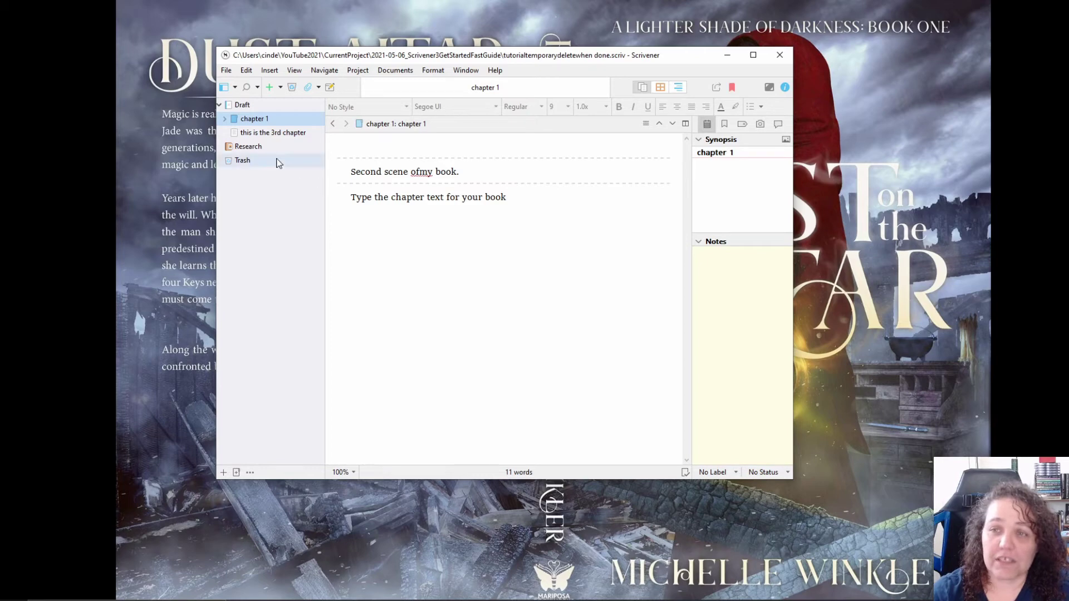
pyautogui.click(224, 120)
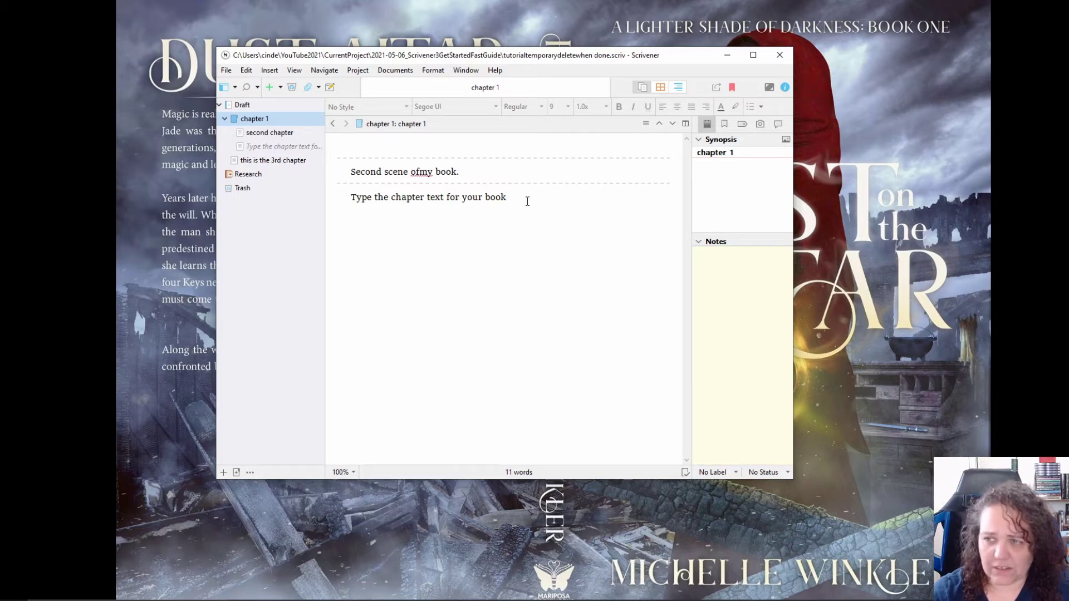
pyautogui.click(270, 161)
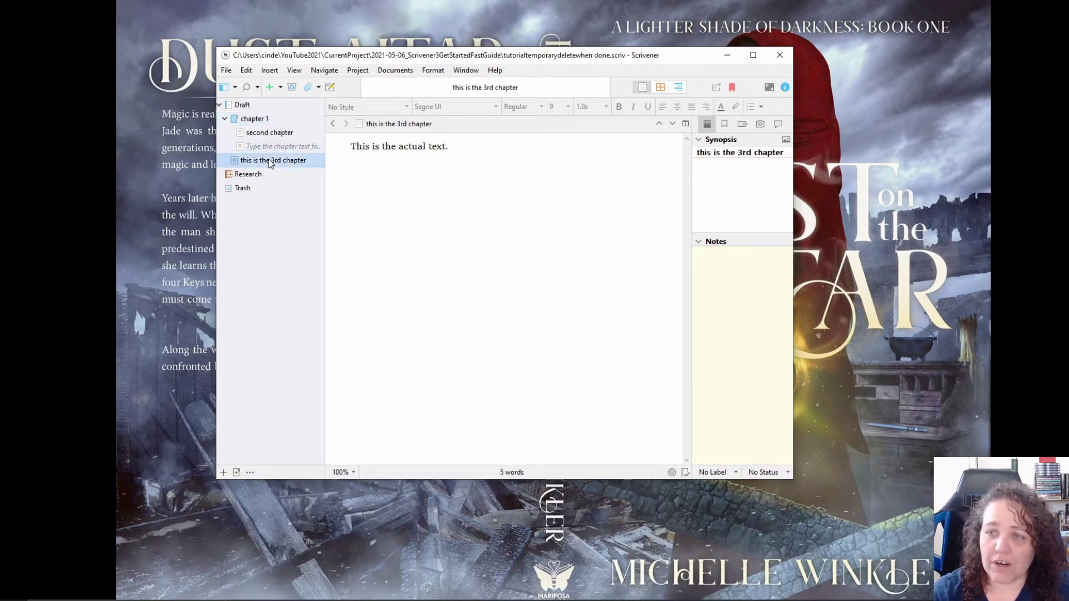
# - On chapter 1's corkboard, drag the untitled scene's card above the 'second chapter' card
pyautogui.click(661, 88)
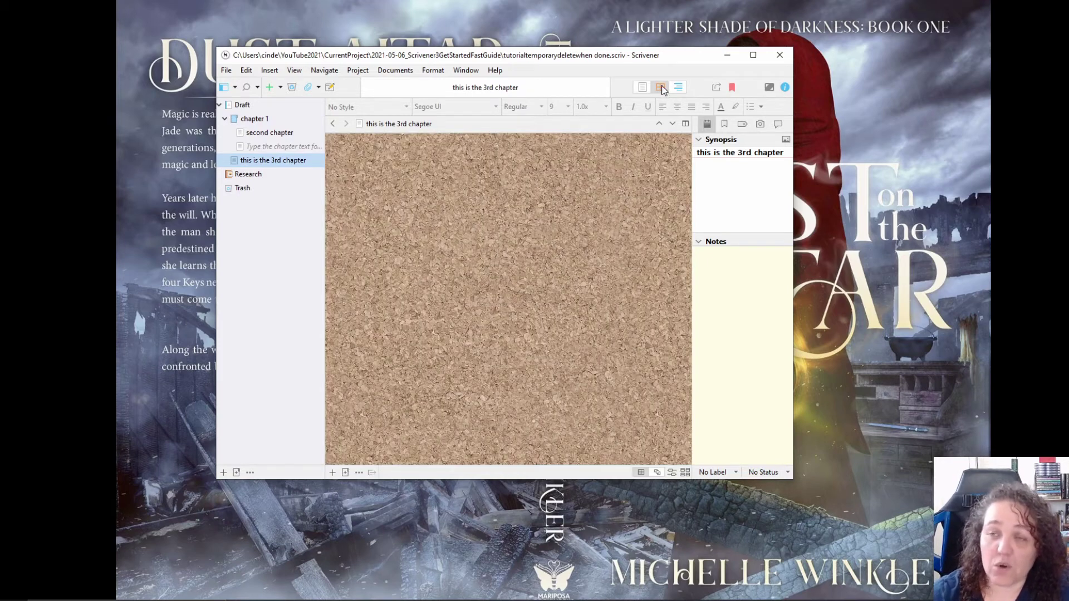
pyautogui.click(248, 119)
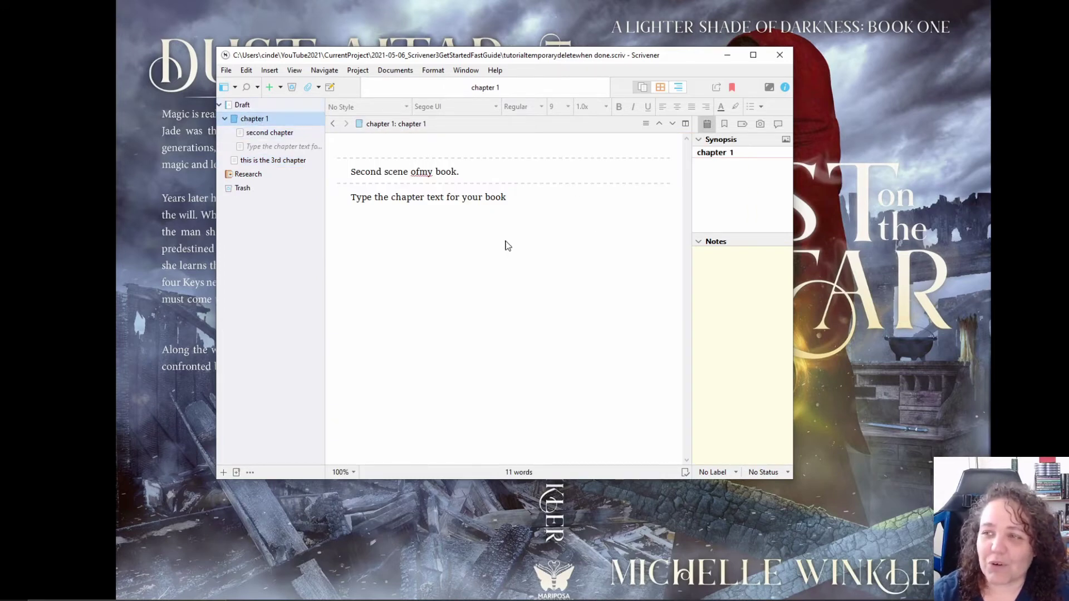
pyautogui.click(660, 86)
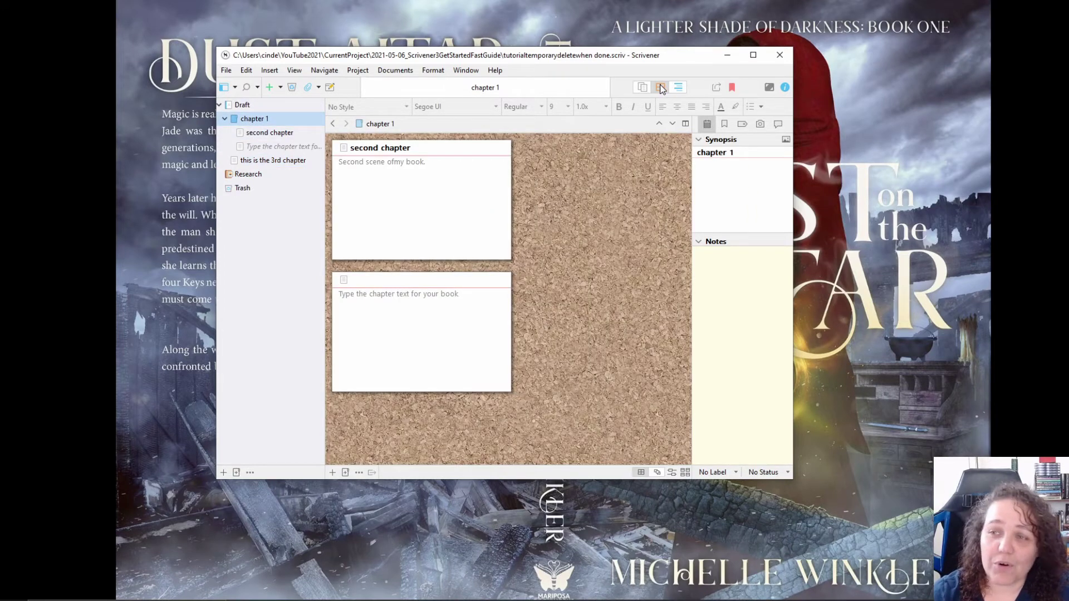
pyautogui.moveTo(450, 323); pyautogui.dragTo(449, 171)
pyautogui.moveTo(455, 281); pyautogui.dragTo(358, 196)
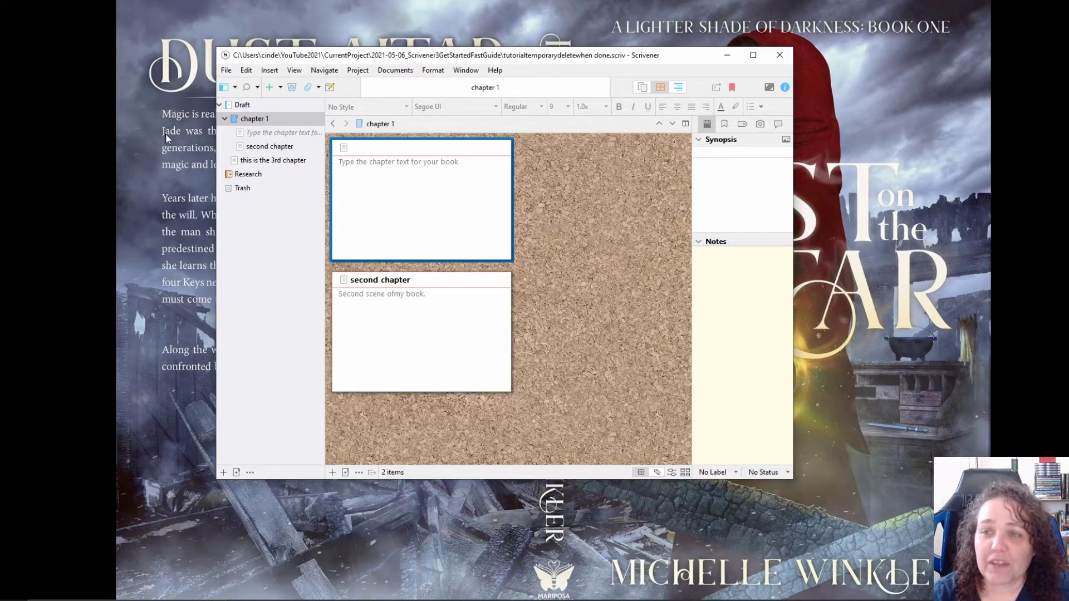
# - Apply the Heading 1 paragraph style to 'Second scene ofmy book.' in second chapter
pyautogui.click(267, 146)
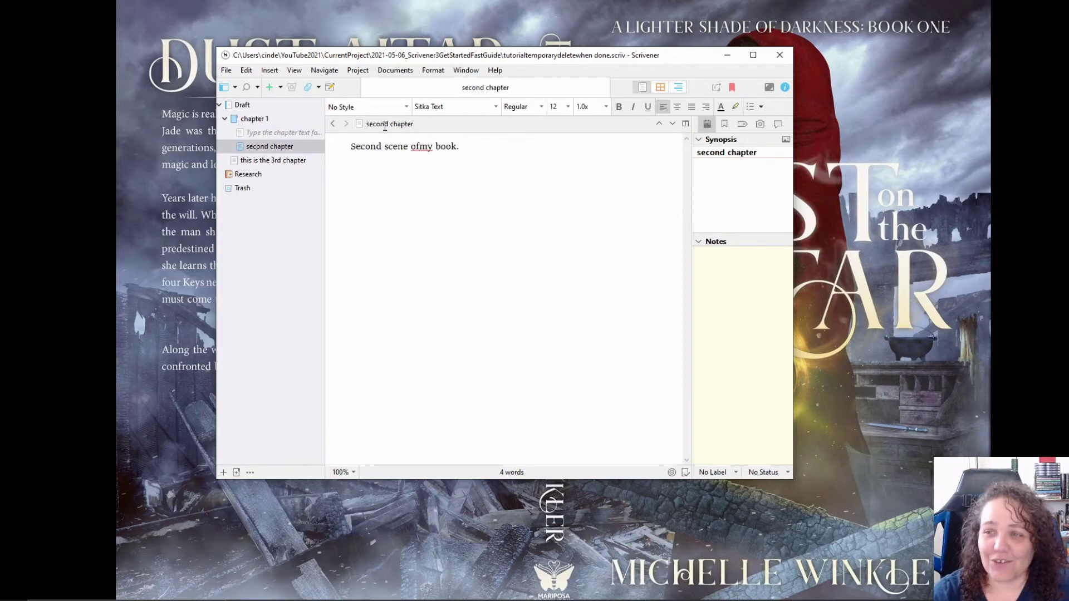
pyautogui.click(365, 107)
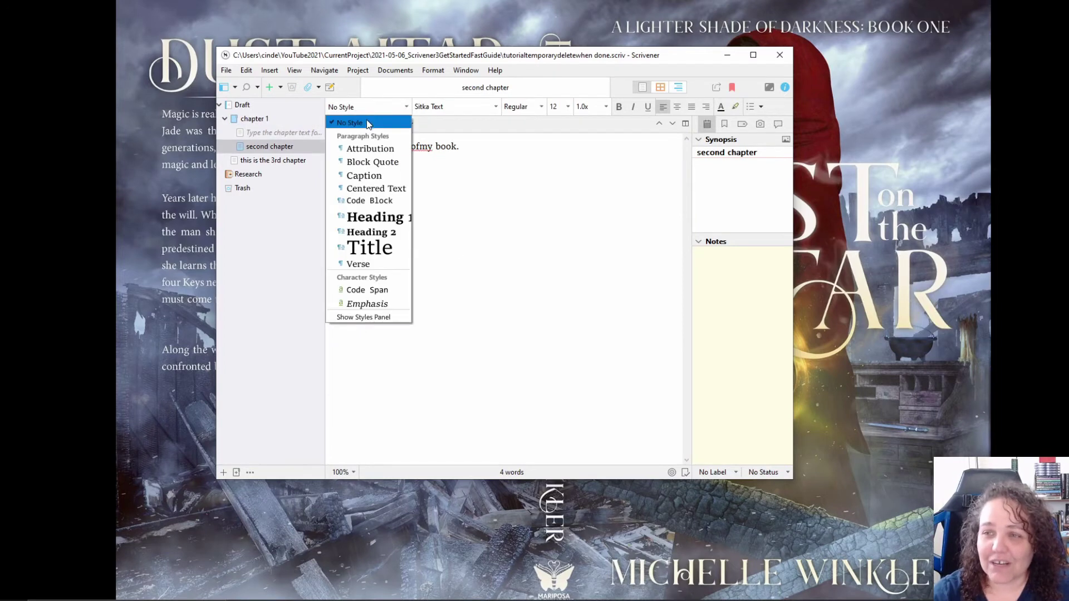
pyautogui.click(368, 215)
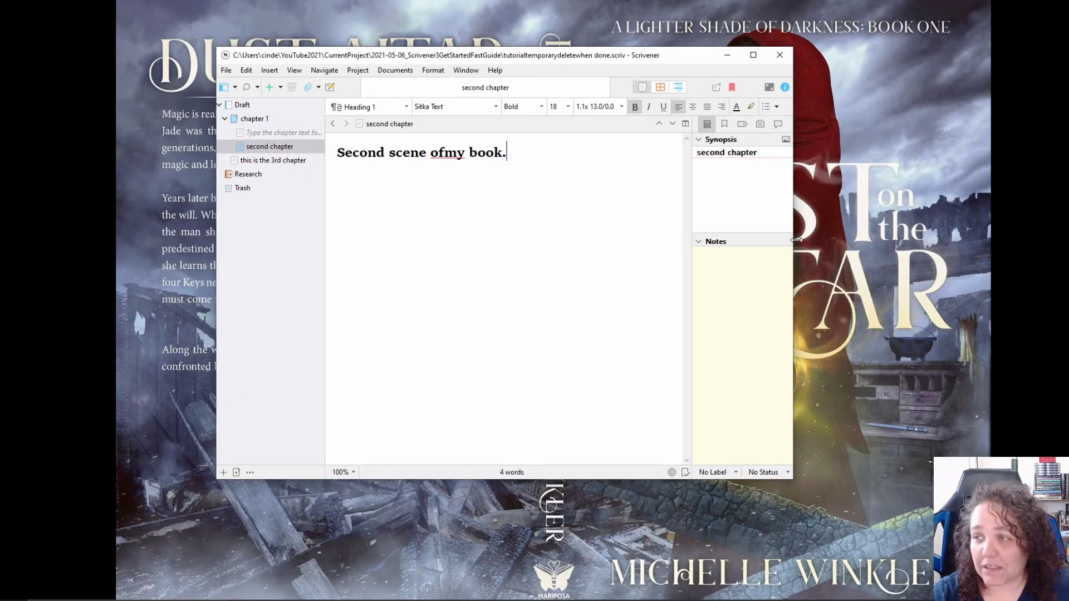
# - Enter synopses 'she goes to the store' for second chapter and 'opend the book' for the untitled scene
pyautogui.moveTo(797, 250); pyautogui.dragTo(863, 250)
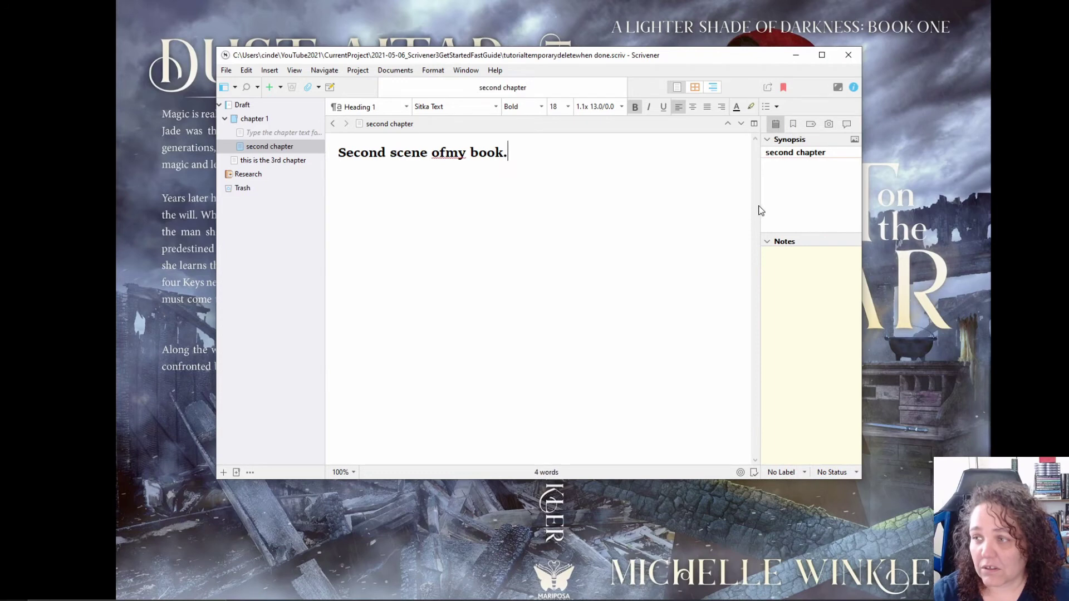
pyautogui.click(746, 152)
pyautogui.press('Return')
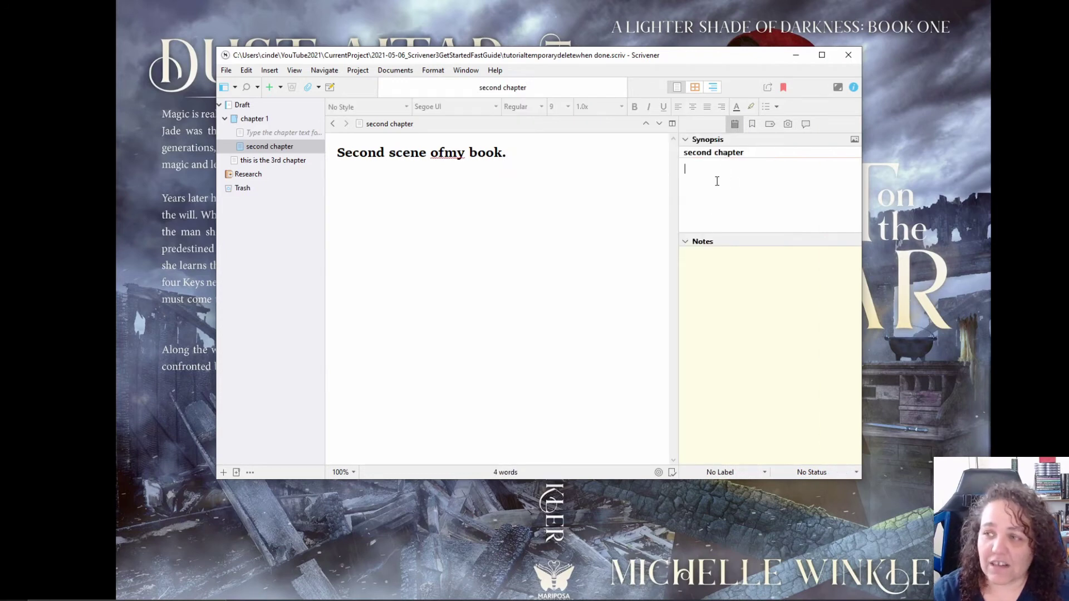
pyautogui.write('she goes to the store')
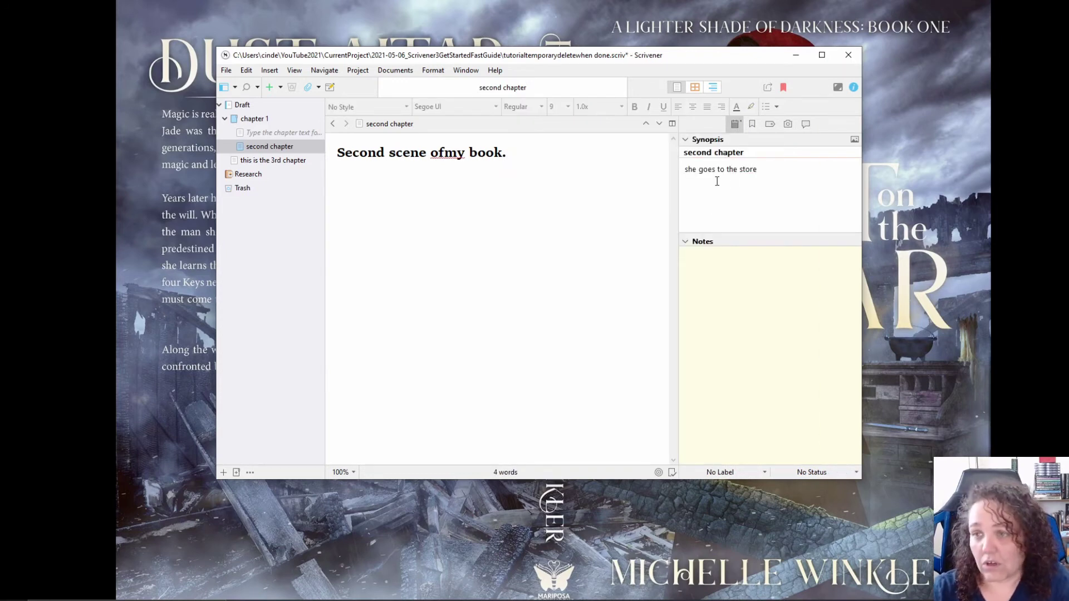
pyautogui.click(268, 133)
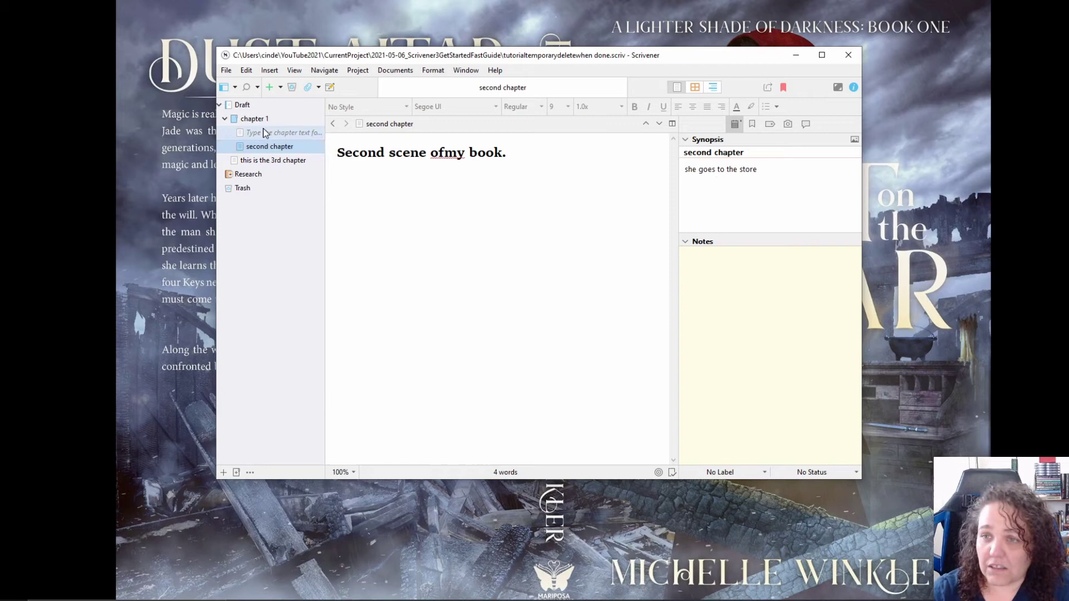
pyautogui.click(706, 169)
pyautogui.write('opend the book')
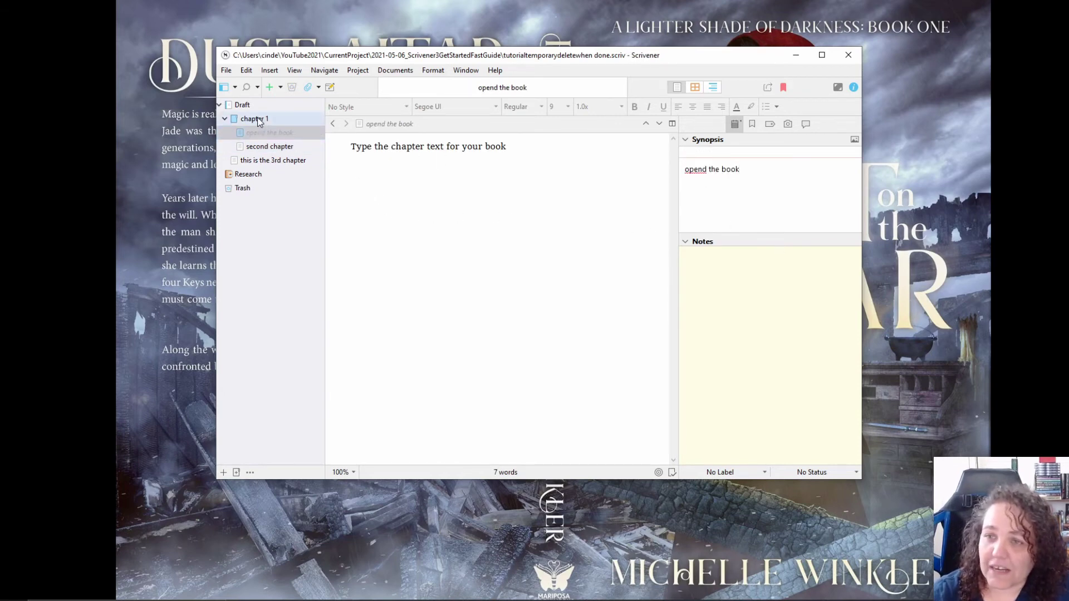
# - On chapter 1's corkboard, move the 'second chapter' card to the top
pyautogui.click(256, 119)
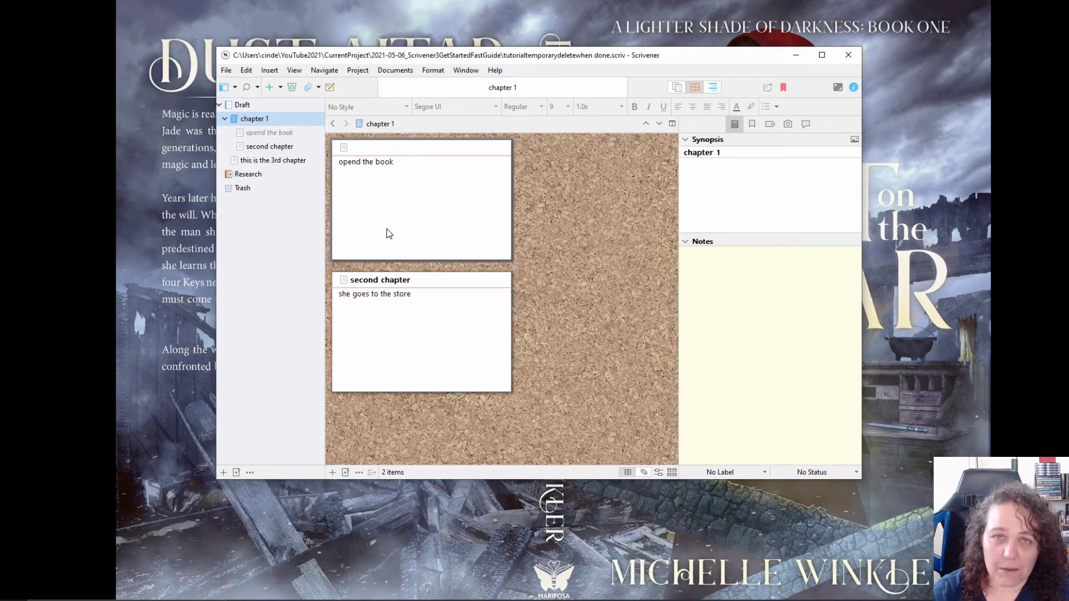
pyautogui.click(414, 328)
pyautogui.moveTo(414, 327); pyautogui.dragTo(362, 188)
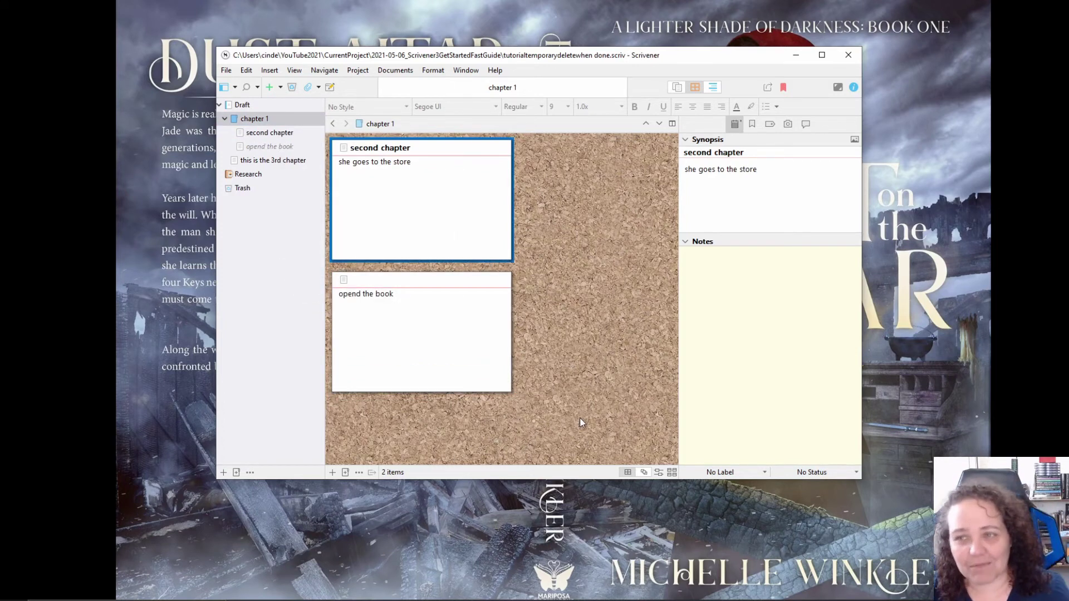
pyautogui.click(269, 145)
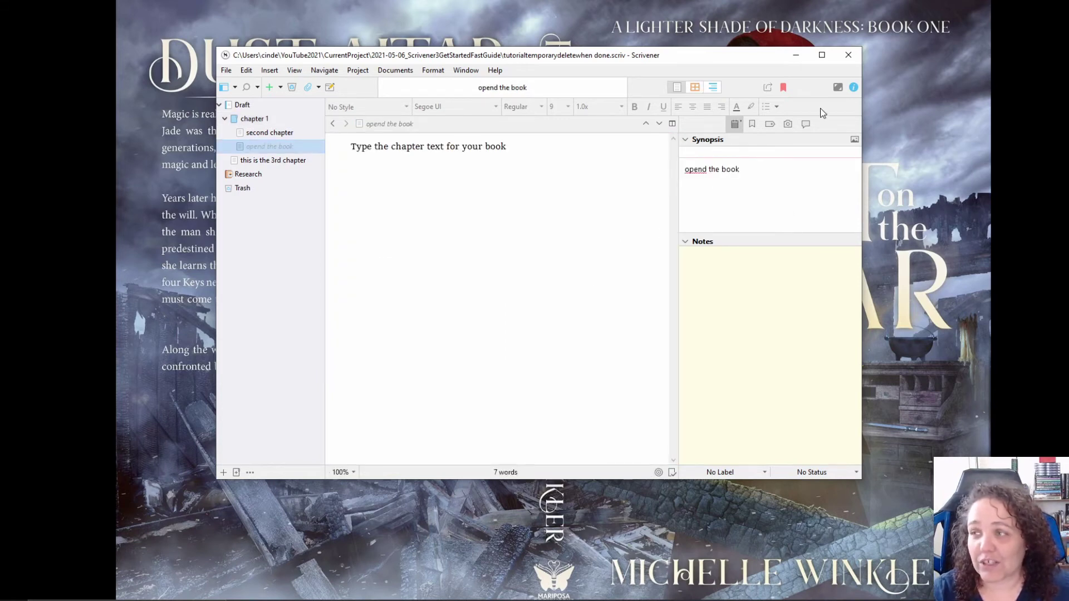
pyautogui.click(853, 88)
pyautogui.click(853, 88)
pyautogui.click(853, 88)
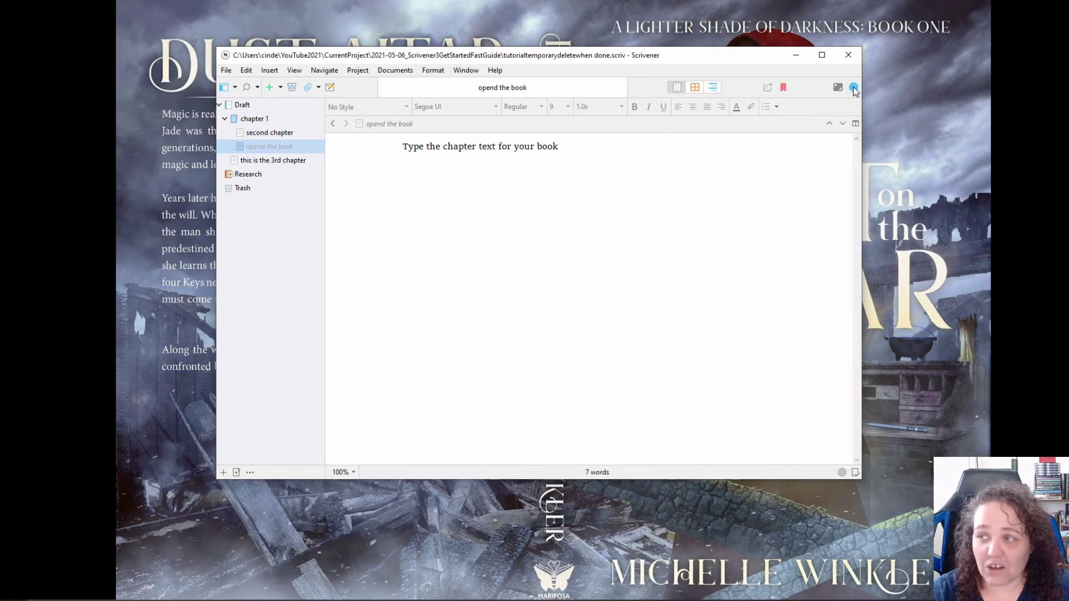
pyautogui.click(853, 88)
pyautogui.click(853, 88)
pyautogui.click(853, 88)
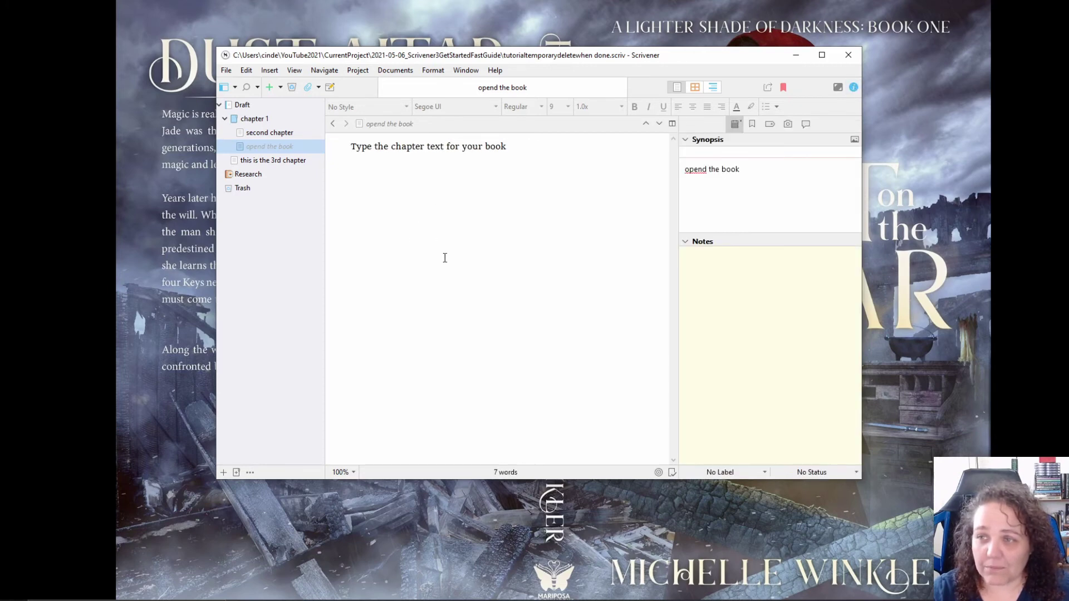
pyautogui.click(485, 278)
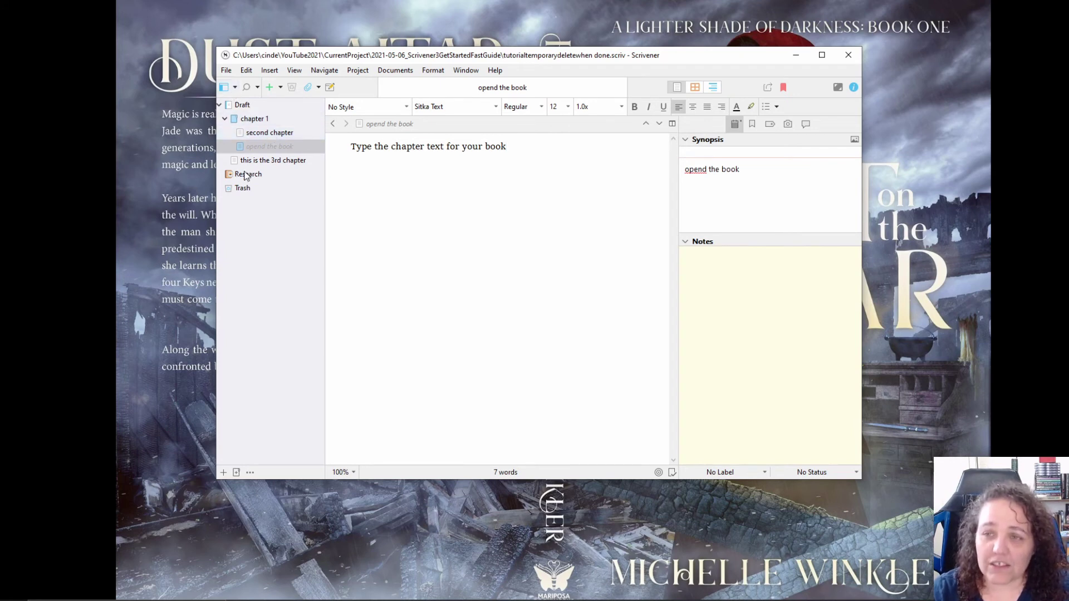
pyautogui.click(234, 88)
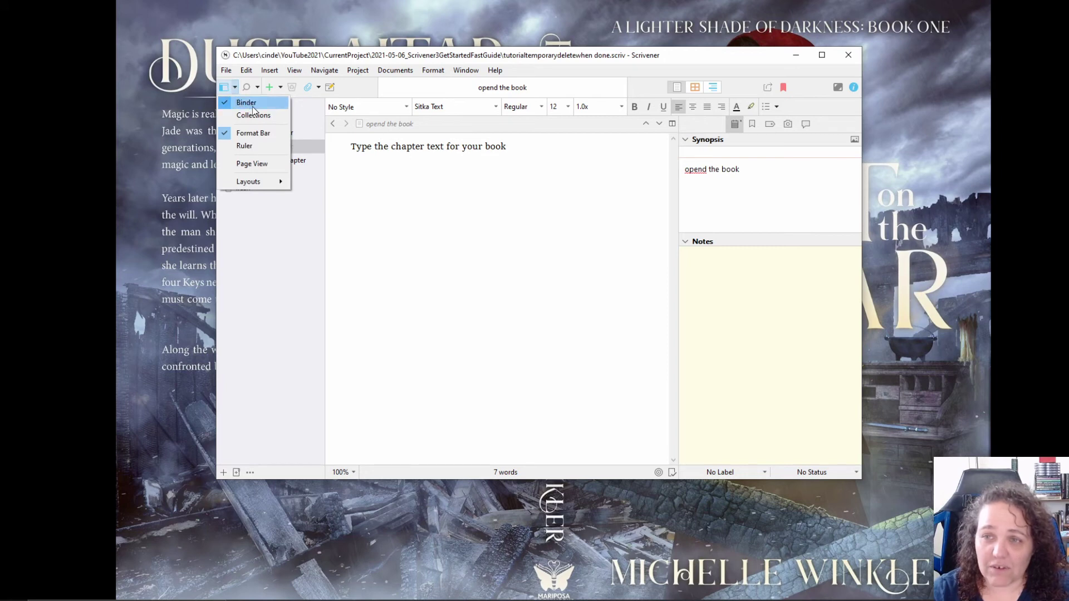
pyautogui.click(248, 107)
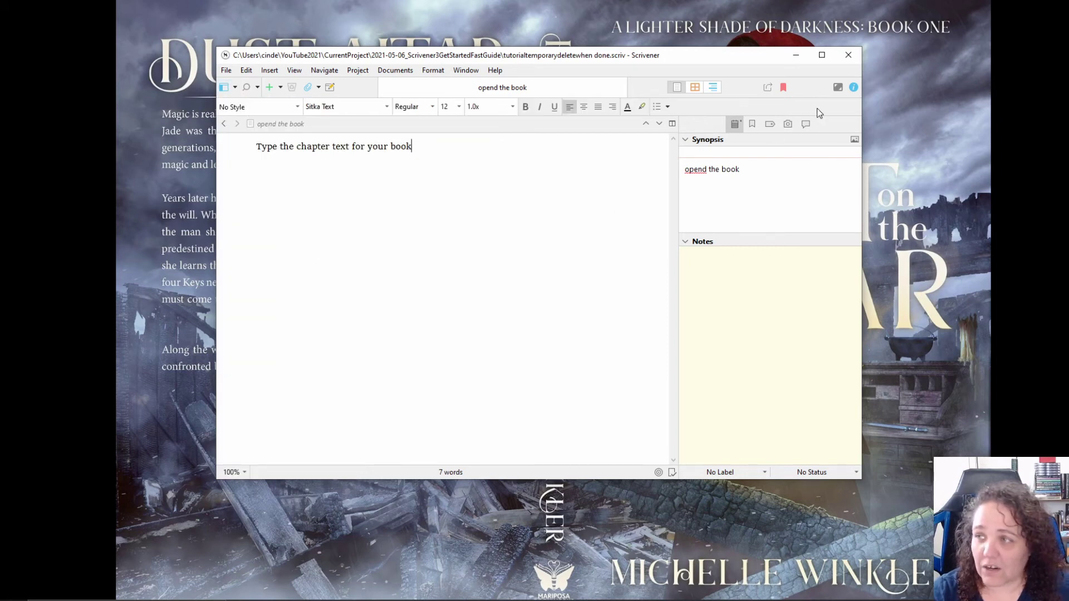
pyautogui.click(854, 87)
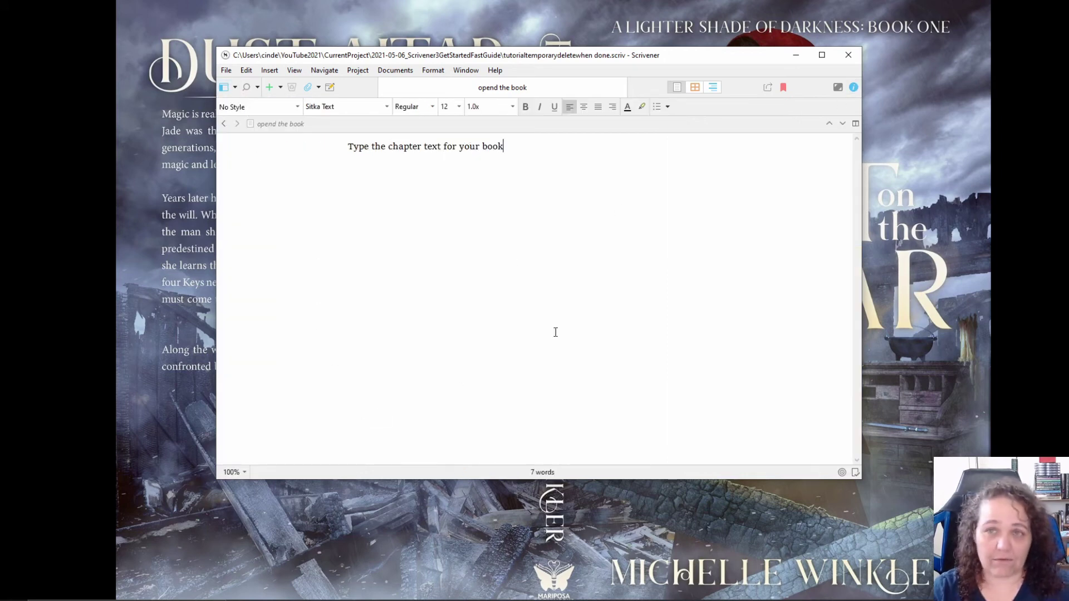
pyautogui.click(235, 88)
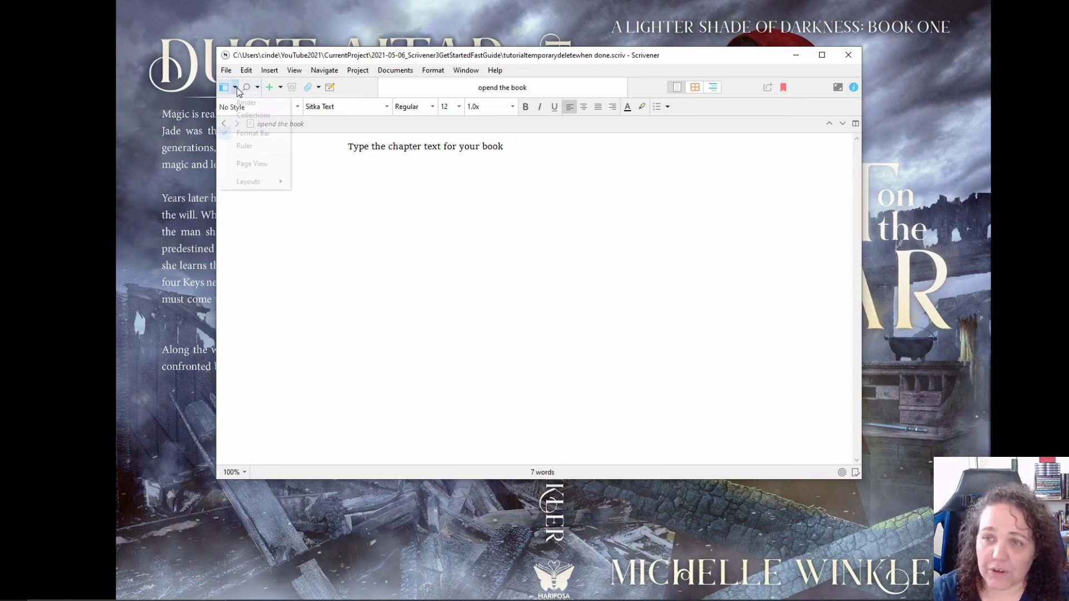
pyautogui.click(242, 105)
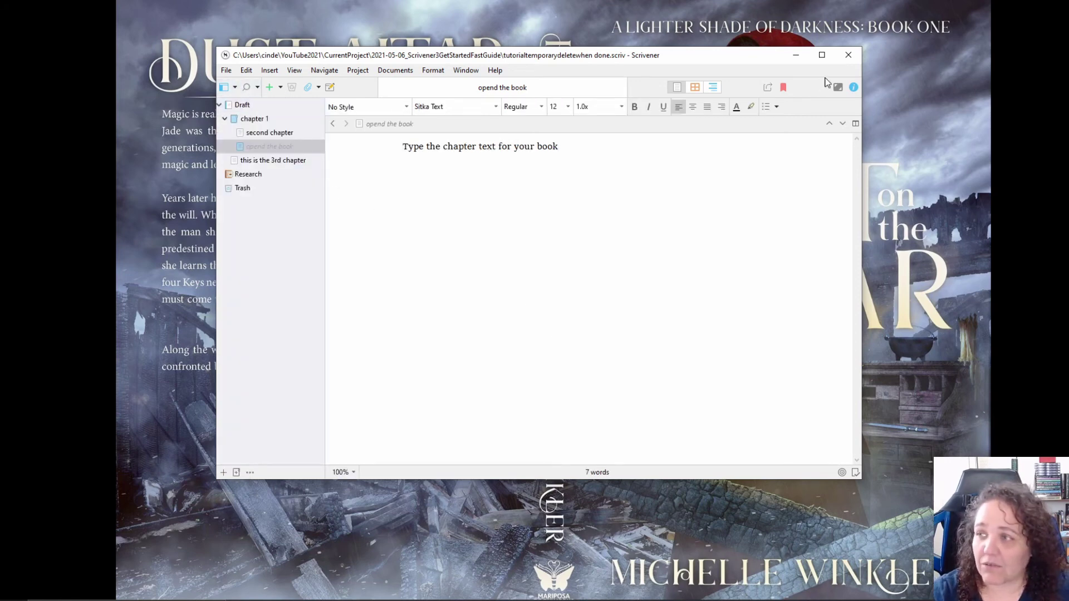
pyautogui.click(853, 87)
pyautogui.click(714, 88)
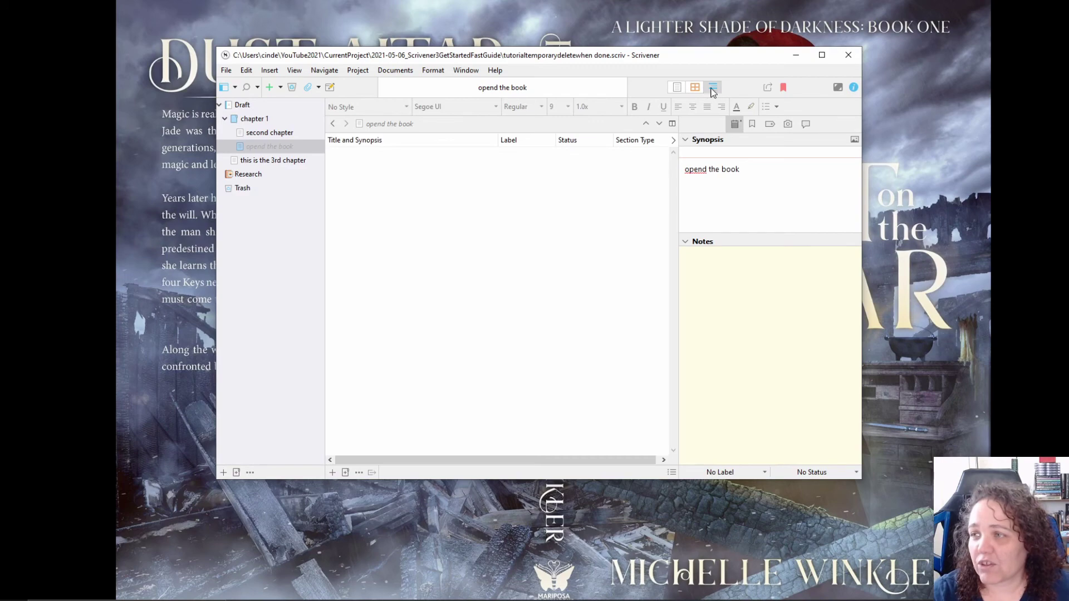
# - View chapter 1 in the outliner and drag the 'opend the book' row above 'second chapter'
pyautogui.click(677, 88)
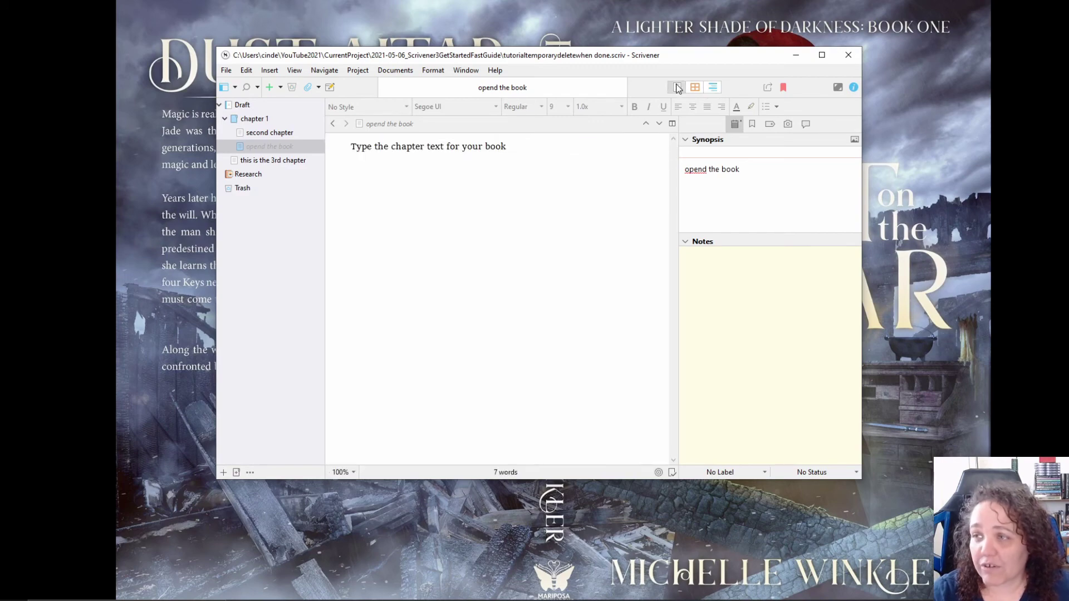
pyautogui.click(694, 89)
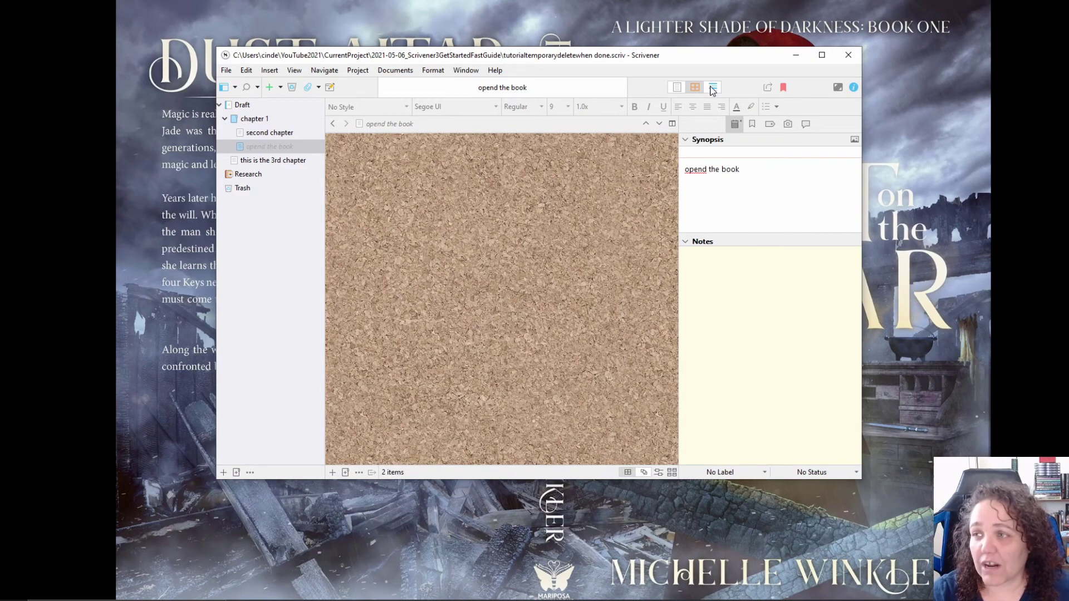
pyautogui.click(713, 88)
pyautogui.click(250, 120)
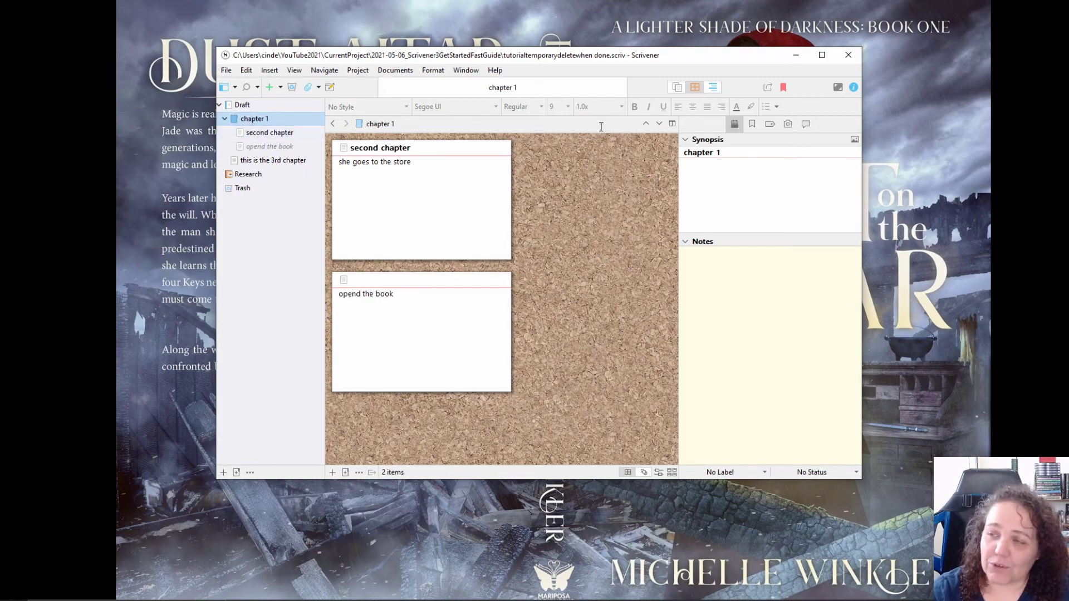
pyautogui.click(713, 88)
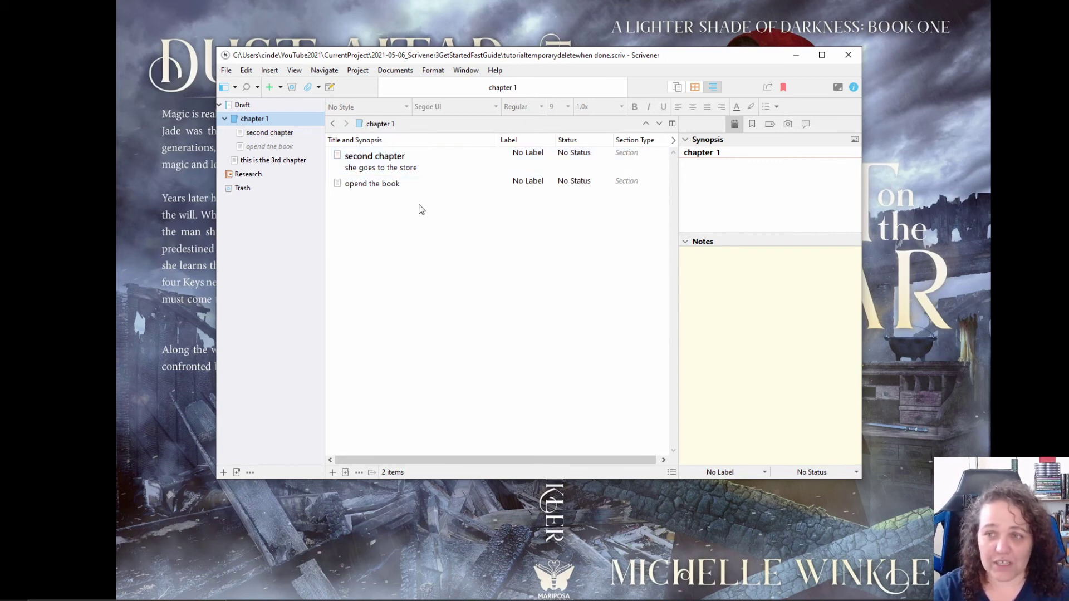
pyautogui.moveTo(356, 184); pyautogui.dragTo(368, 151)
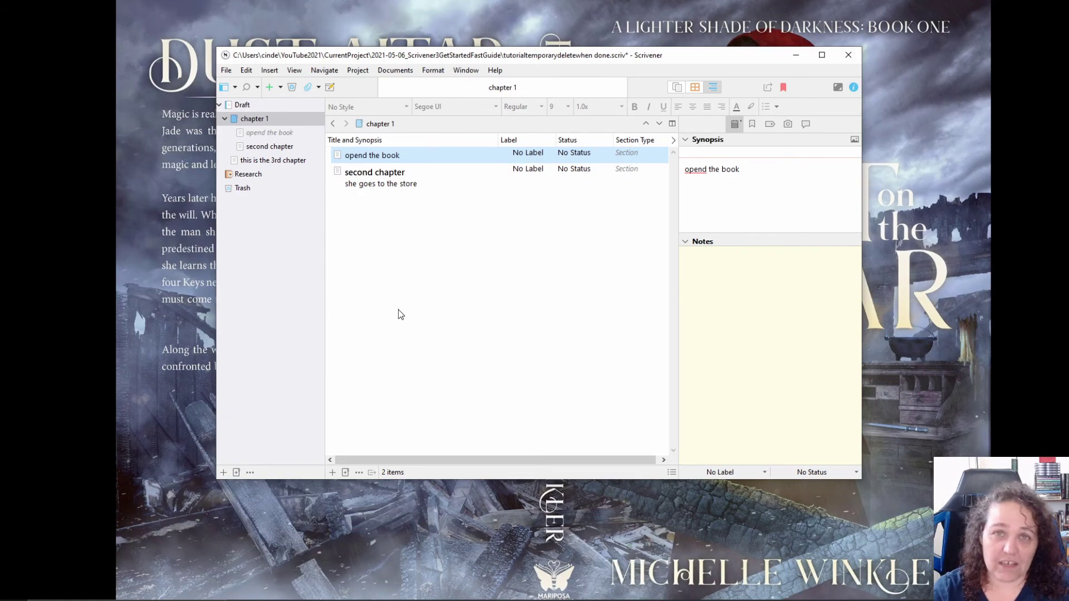